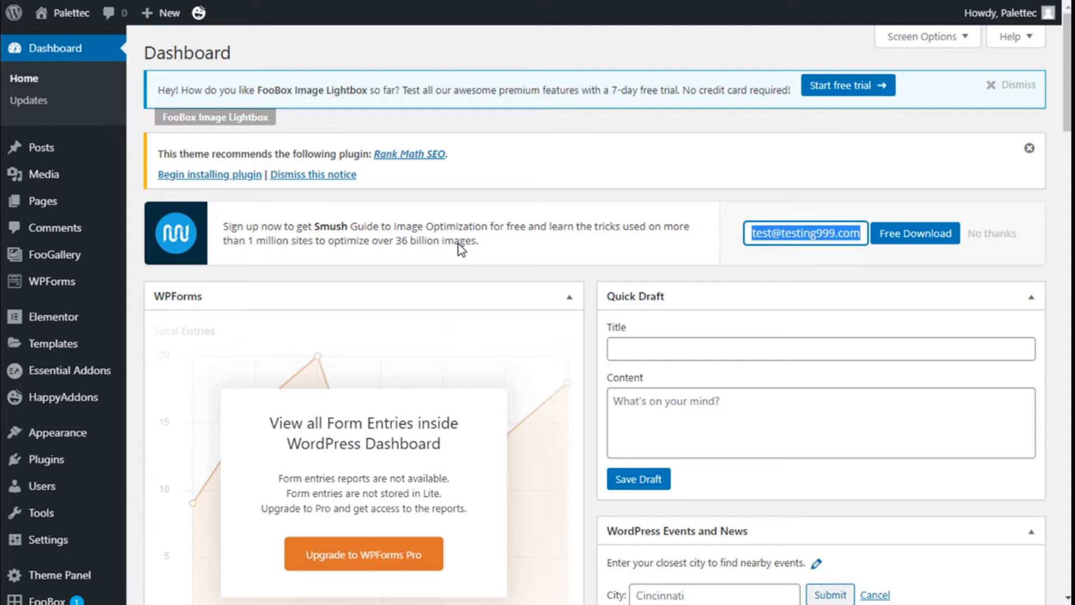
# Open the site's theme Customizer from the dashboard's Appearance options.
pyautogui.scroll(-3, 133, 224)
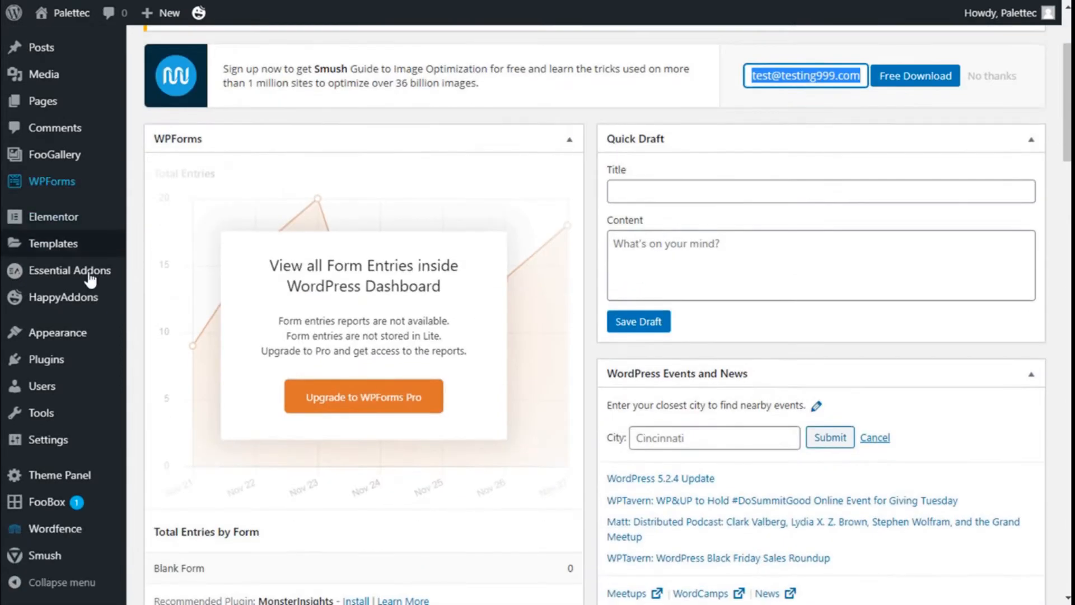
pyautogui.moveTo(69, 336)
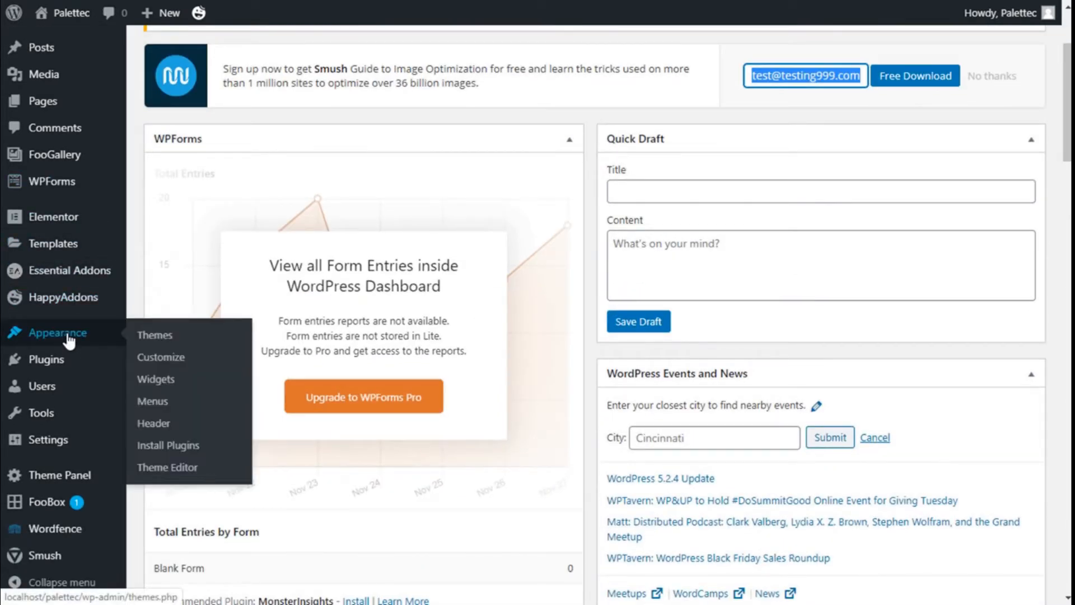
pyautogui.click(168, 365)
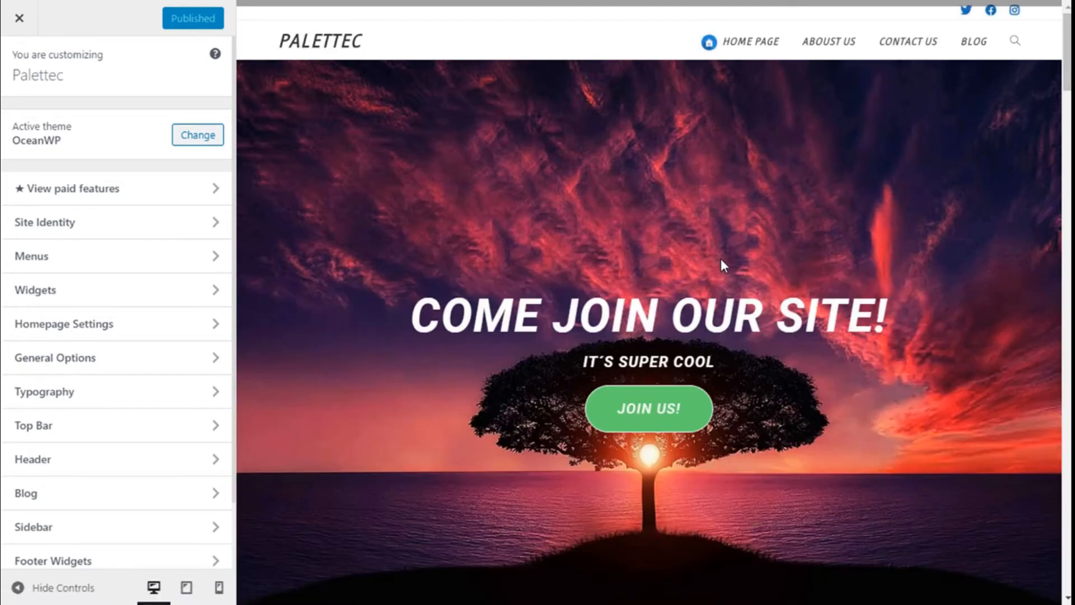
# Enable footer widgets for the site in the theme's Footer Widgets settings.
pyautogui.scroll(-20, 721, 266)
pyautogui.scroll(-10, 722, 283)
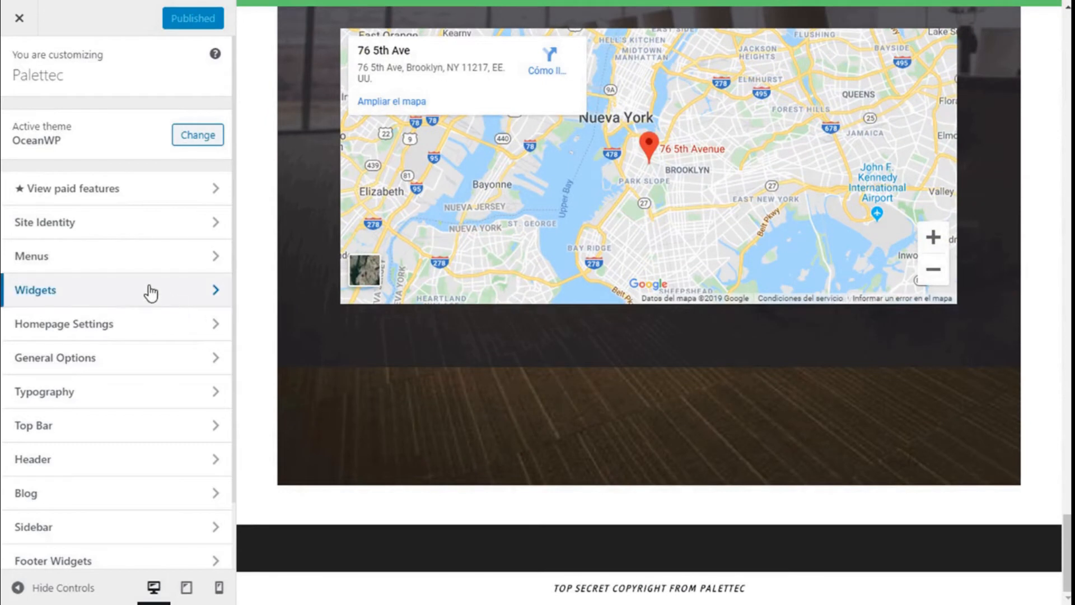
pyautogui.scroll(-2, 150, 294)
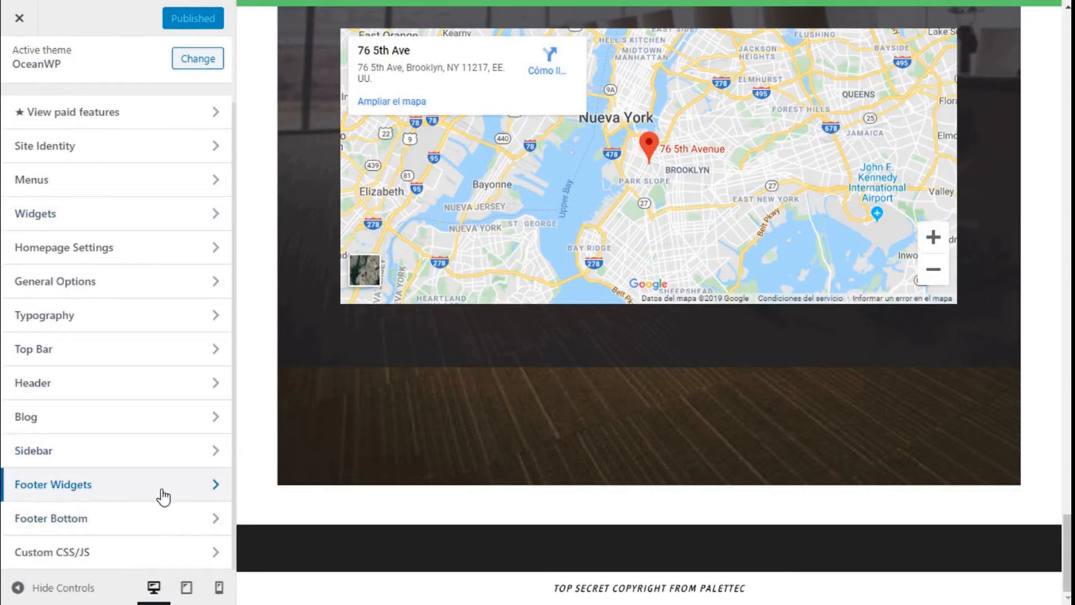
pyautogui.click(217, 492)
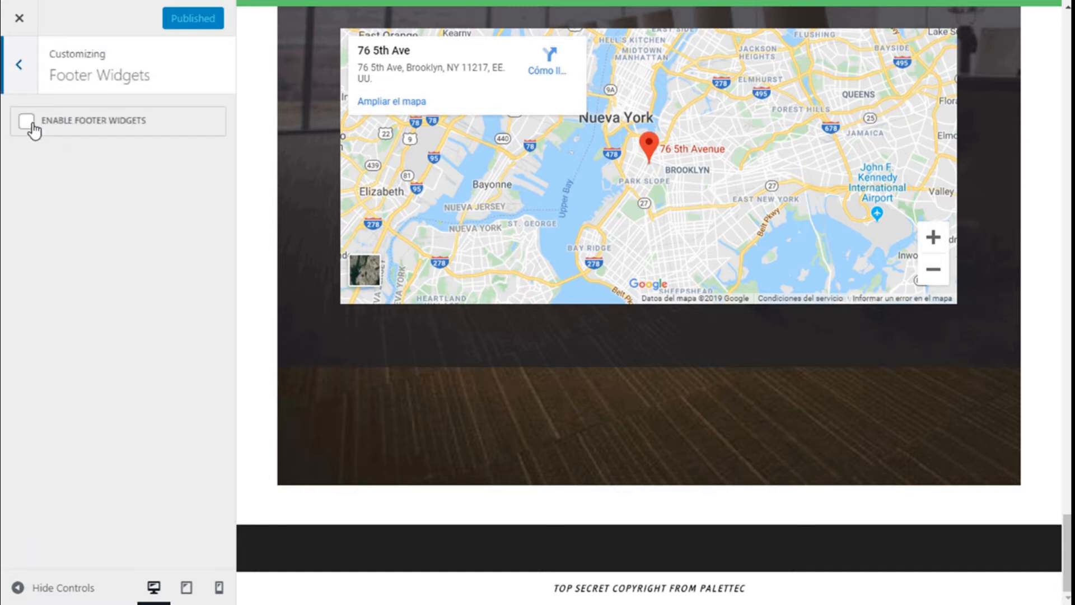
pyautogui.click(26, 121)
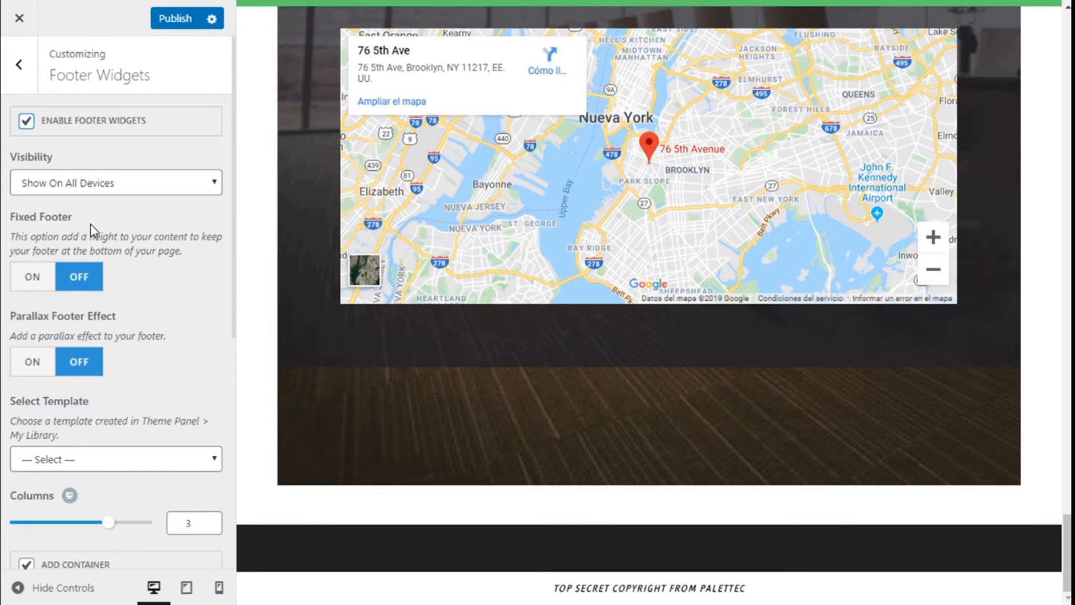
# Examine the Footer Widgets options, including device visibility, fixed and parallax footer, template, columns, padding and colors.
pyautogui.click(127, 191)
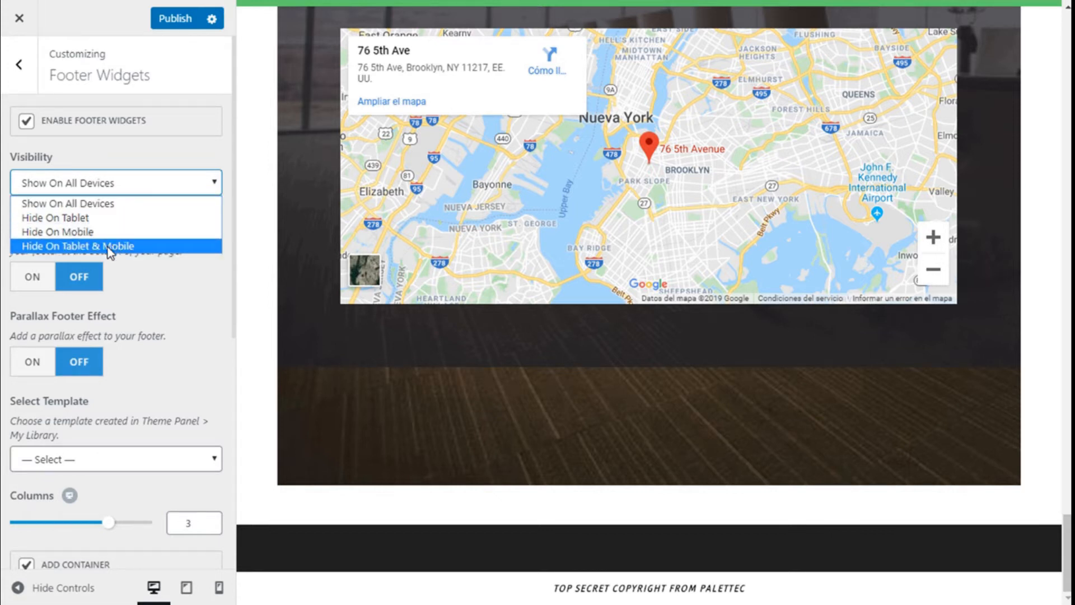
pyautogui.click(126, 188)
pyautogui.scroll(-2, 123, 225)
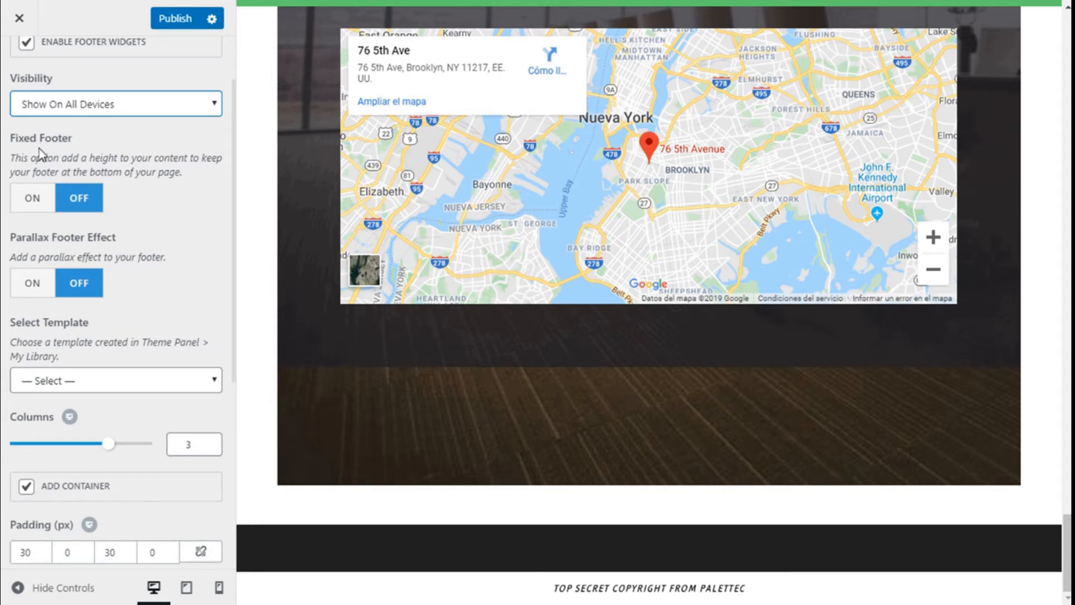
pyautogui.scroll(-2, 122, 168)
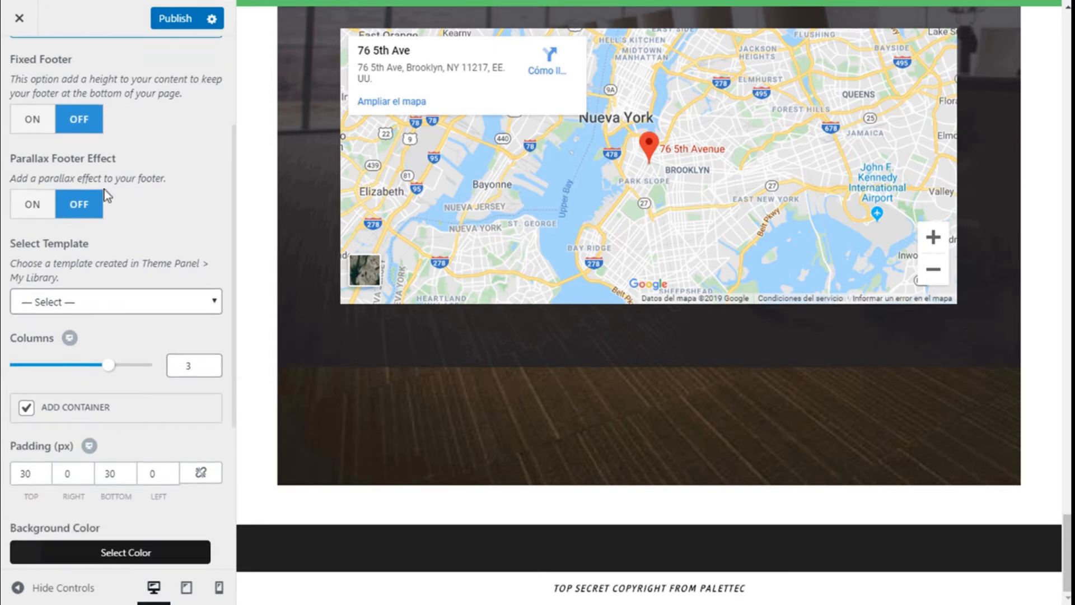
pyautogui.scroll(-4, 119, 185)
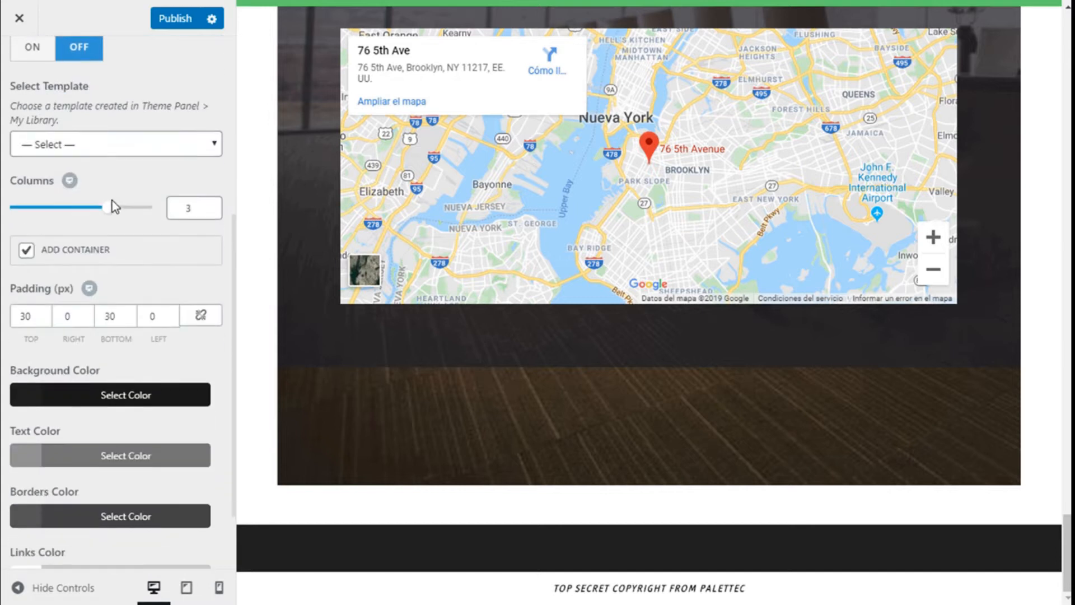
pyautogui.scroll(4, 98, 161)
pyautogui.click(153, 298)
pyautogui.click(153, 298)
pyautogui.scroll(-2, 156, 240)
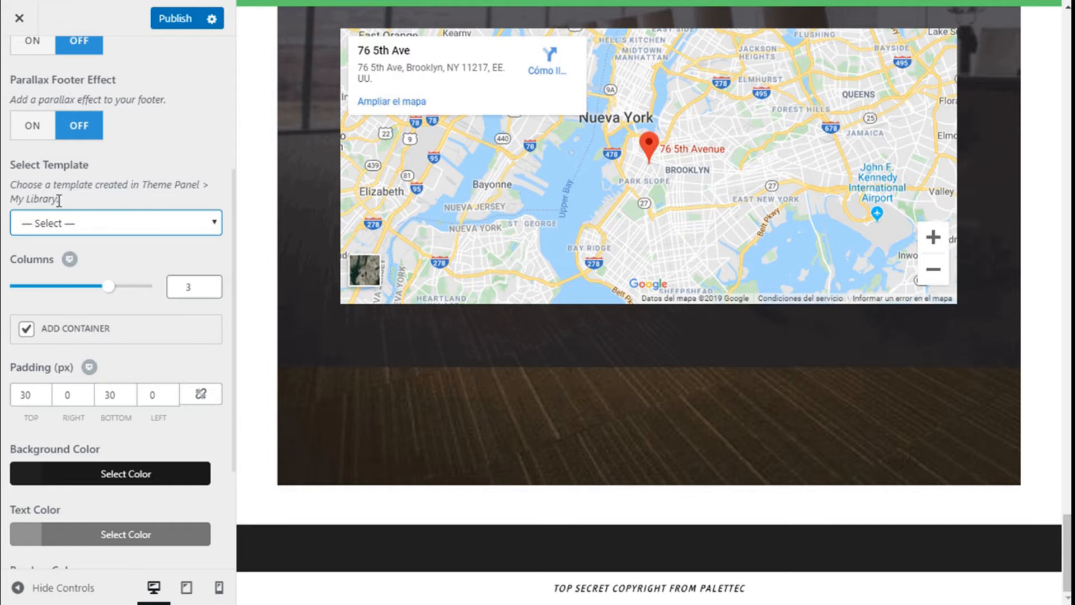
pyautogui.scroll(-2, 115, 230)
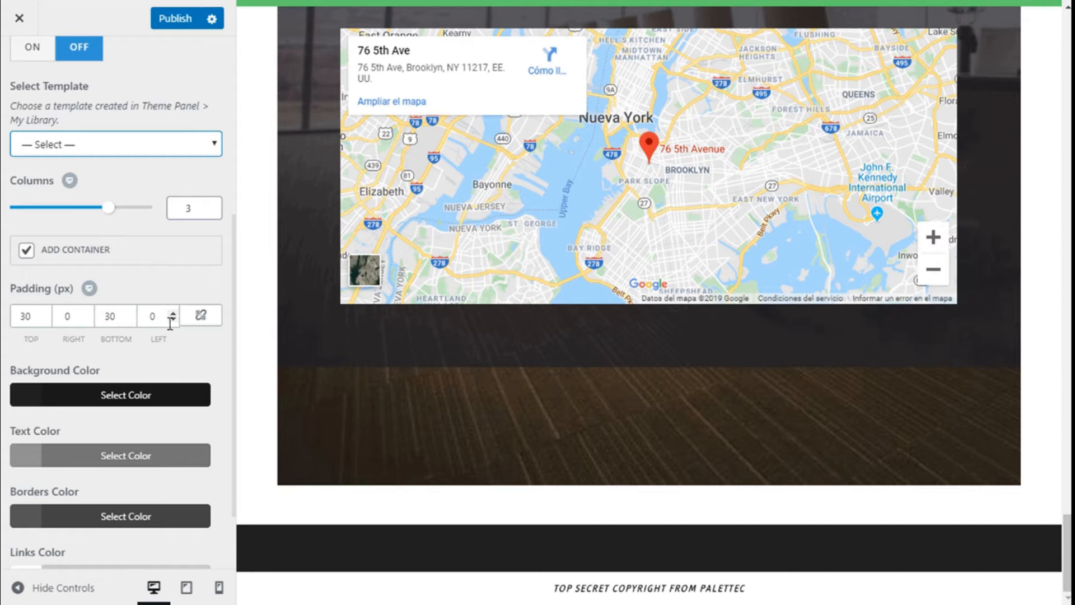
pyautogui.scroll(-2, 199, 288)
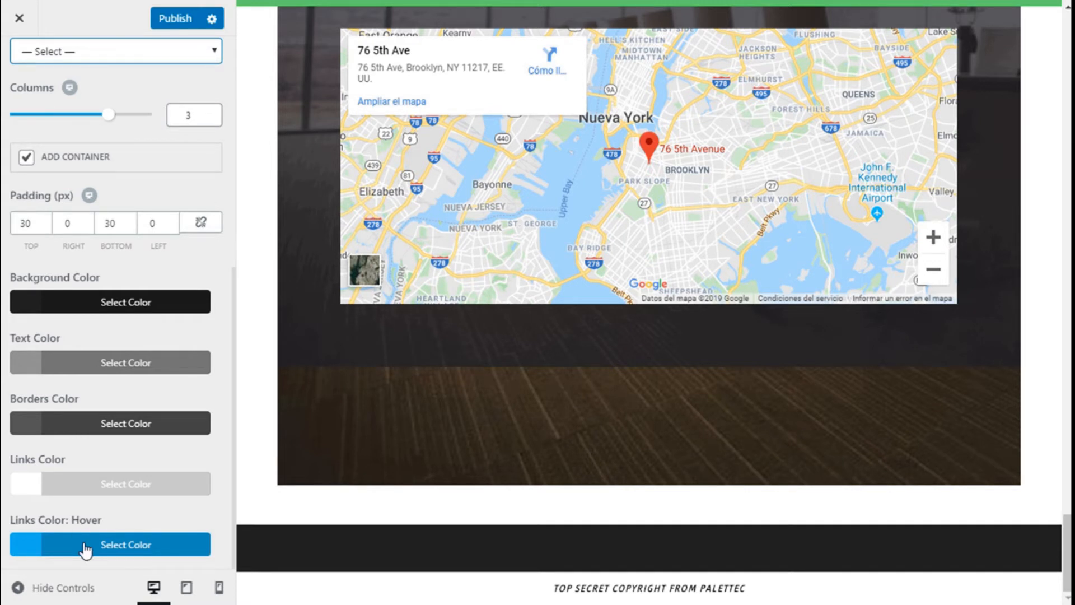
pyautogui.scroll(5, 126, 411)
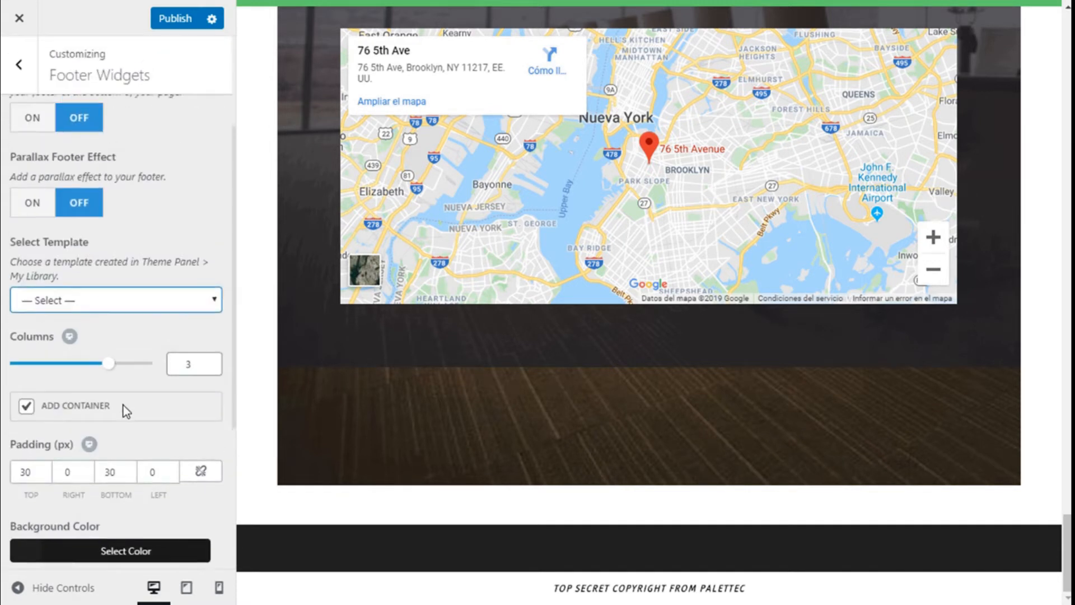
pyautogui.scroll(3, 123, 411)
# Add a Contact Info widget to the Footer 1 widget area.
pyautogui.click(27, 87)
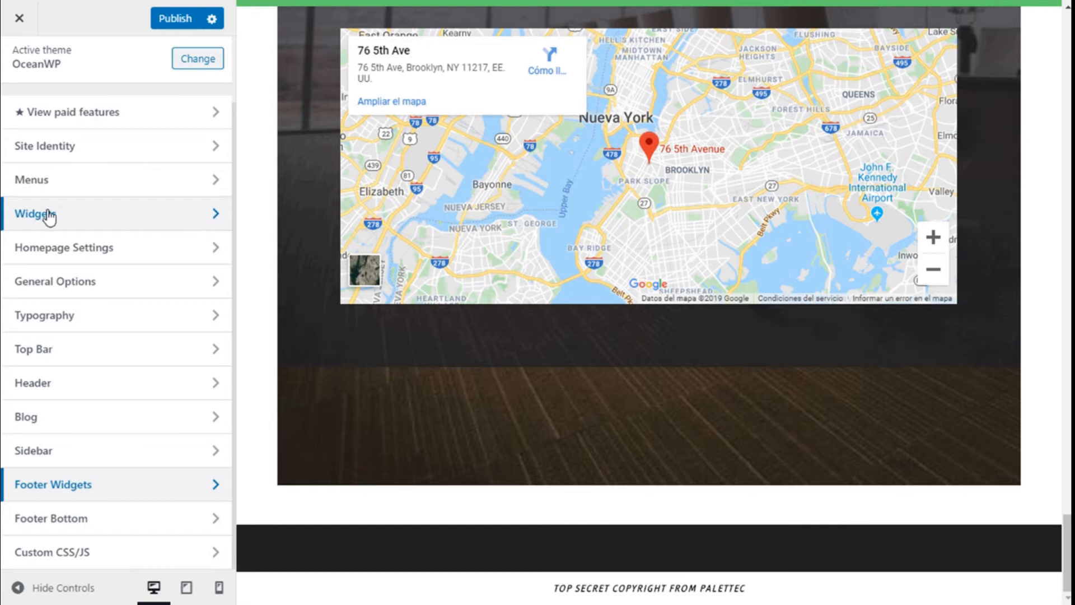
pyautogui.click(214, 218)
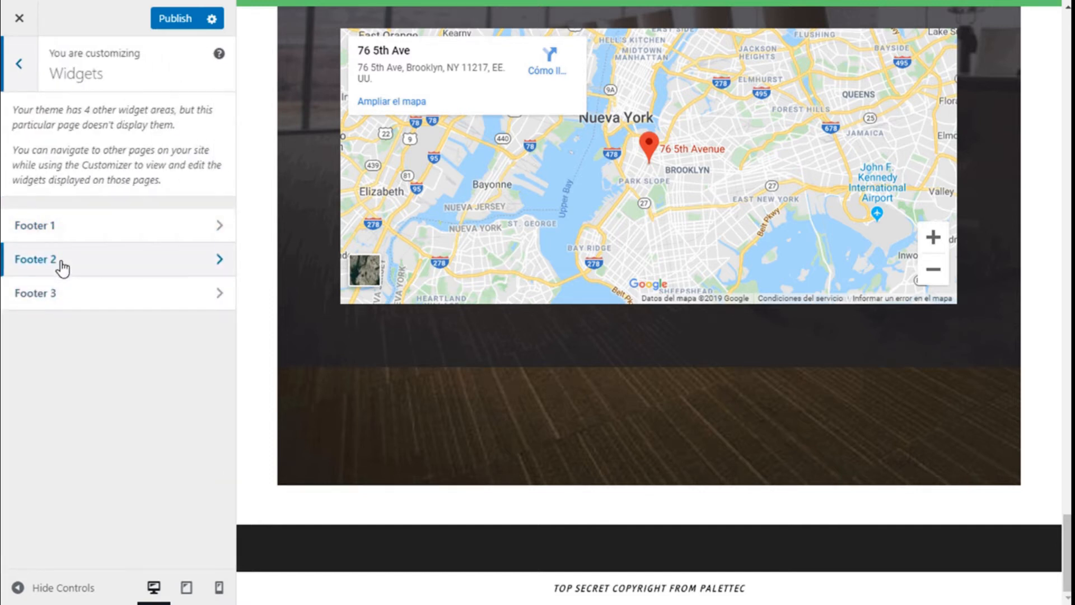
pyautogui.click(208, 229)
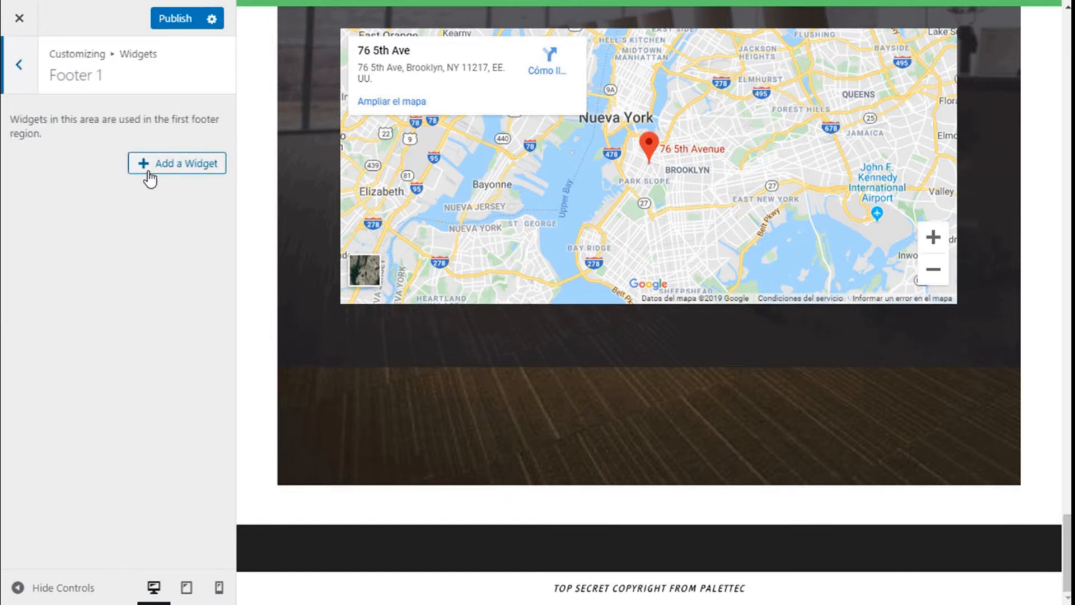
pyautogui.click(174, 171)
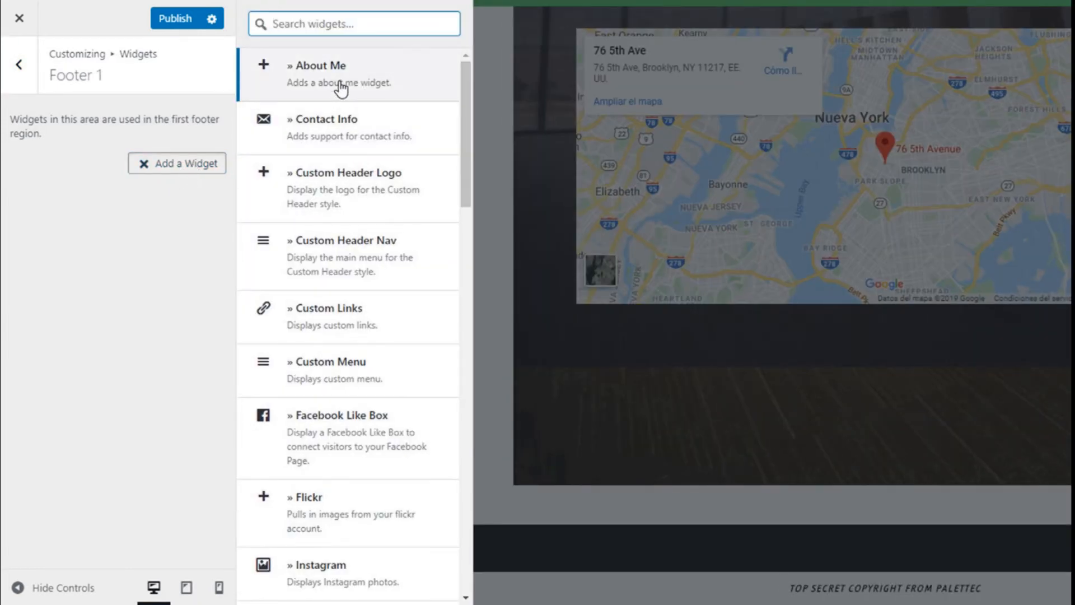
pyautogui.scroll(-10, 340, 90)
pyautogui.scroll(-8, 338, 98)
pyautogui.scroll(3, 335, 195)
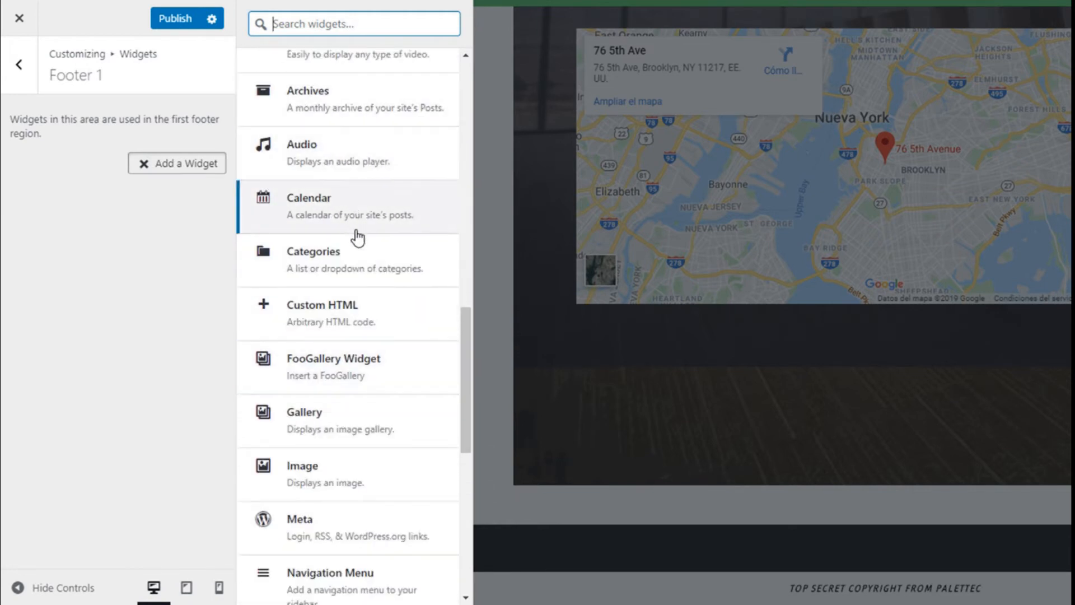
pyautogui.scroll(10, 353, 314)
pyautogui.scroll(4, 329, 333)
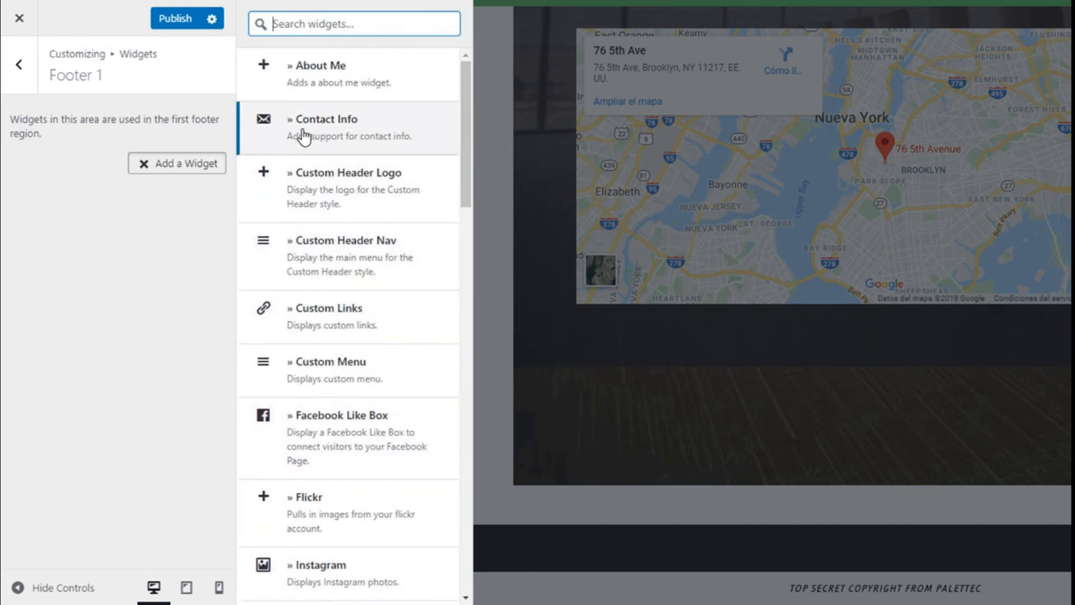
pyautogui.click(348, 128)
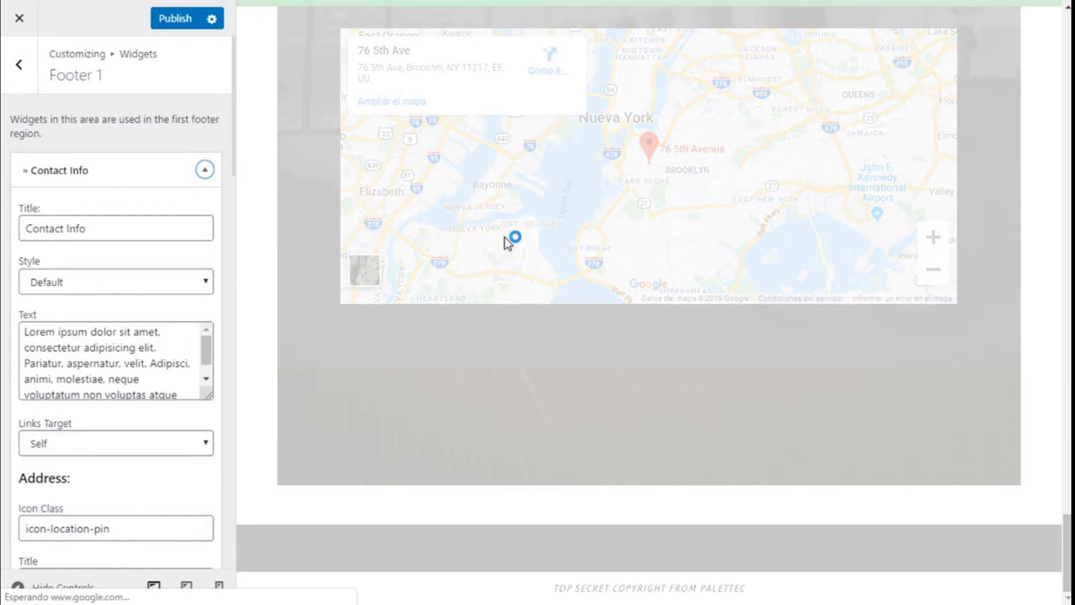
# Set the Contact Info widget's style to Big Icons.
pyautogui.scroll(-2, 505, 238)
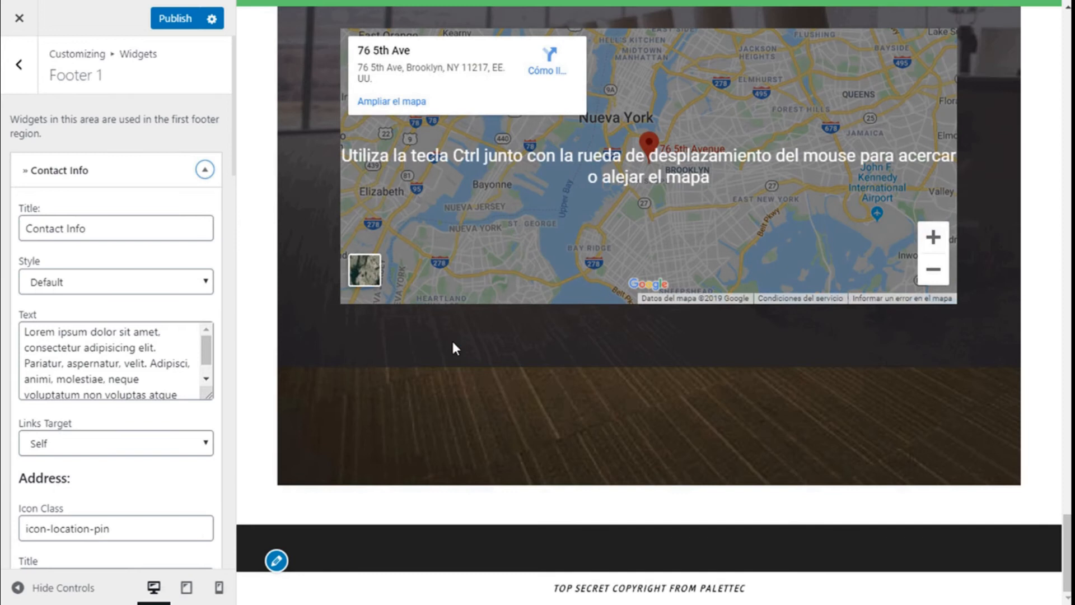
pyautogui.click(103, 223)
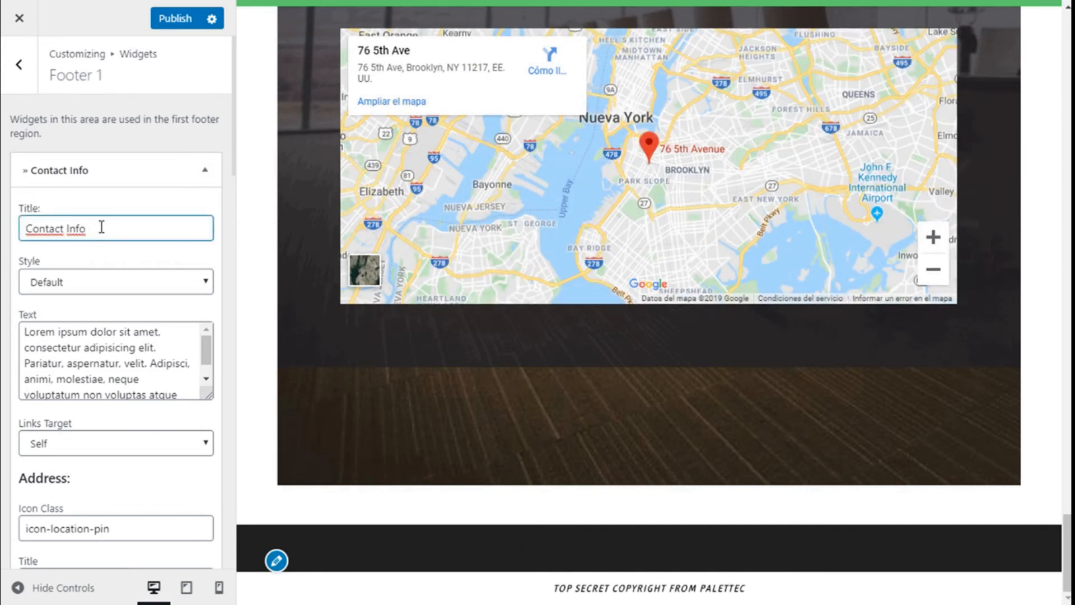
pyautogui.scroll(-3, 114, 280)
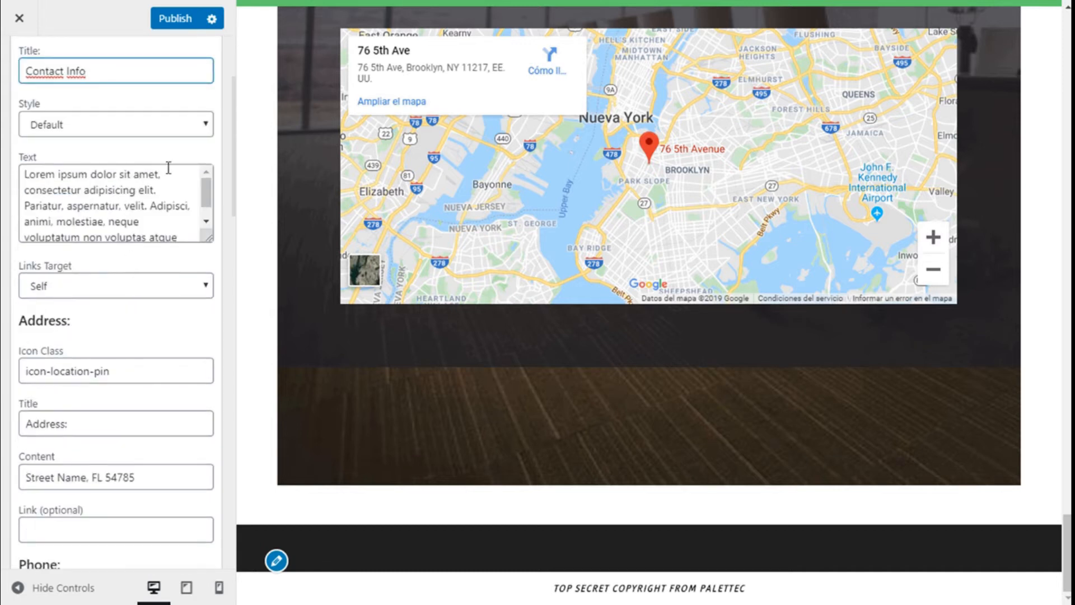
pyautogui.click(204, 131)
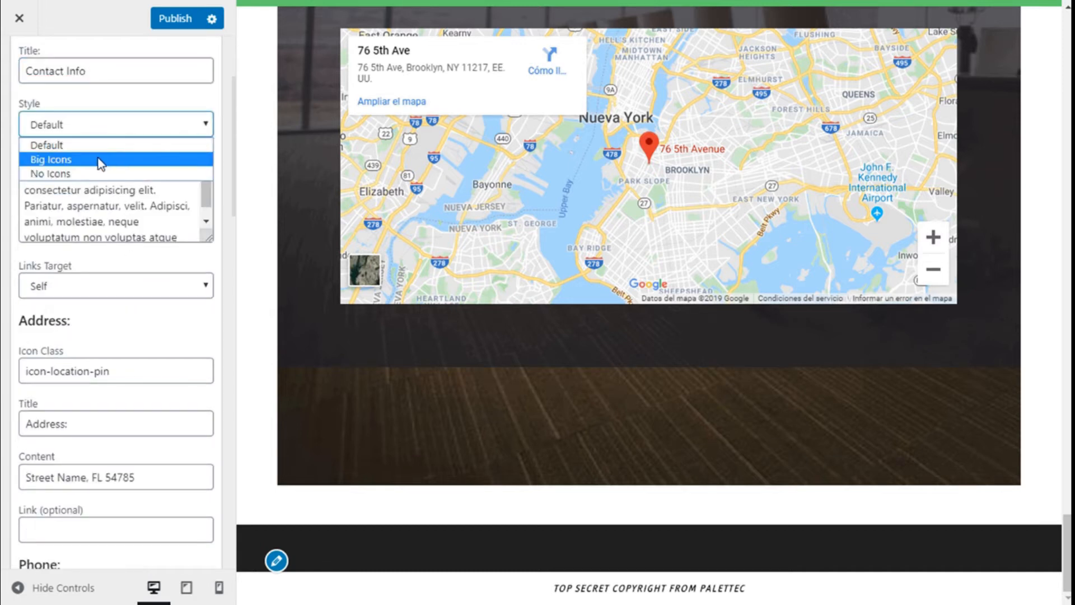
pyautogui.click(50, 159)
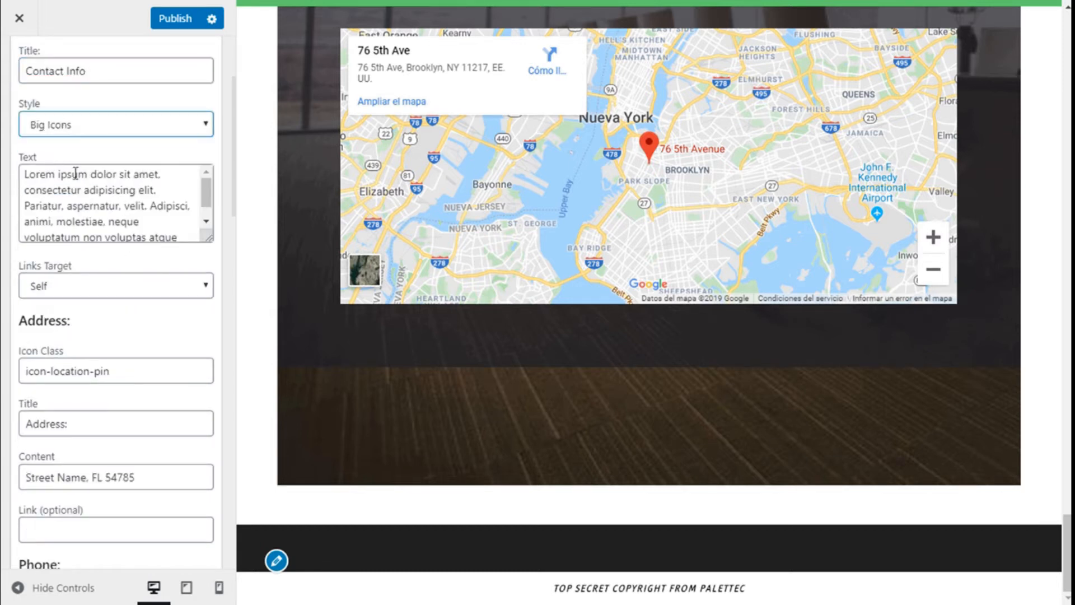
# Replace the Contact Info widget's placeholder text with "Contact Us".
pyautogui.scroll(-1, 163, 174)
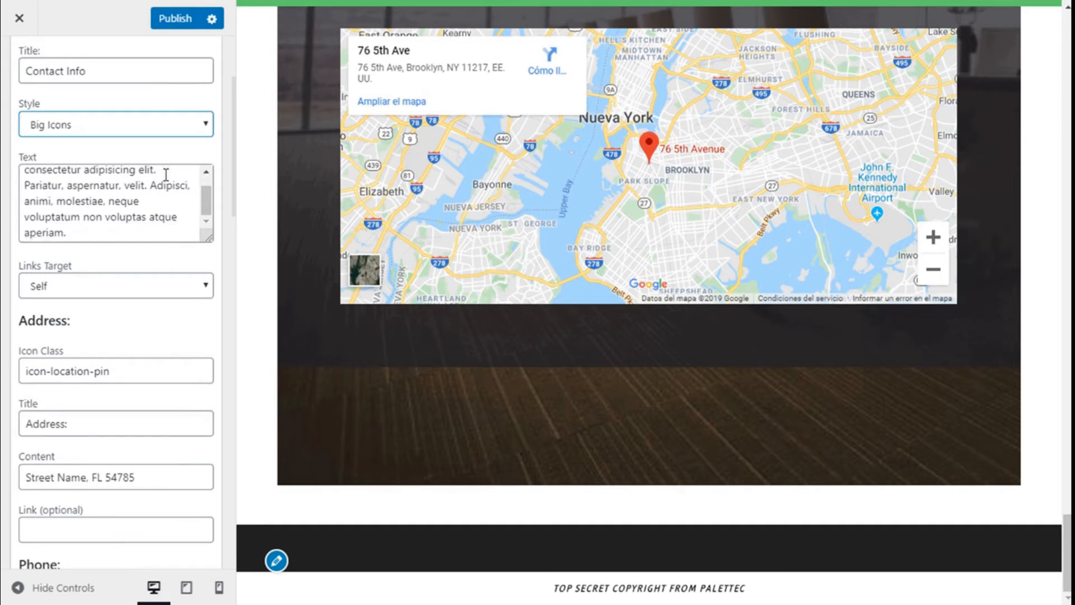
pyautogui.scroll(1, 129, 227)
pyautogui.scroll(-1, 112, 229)
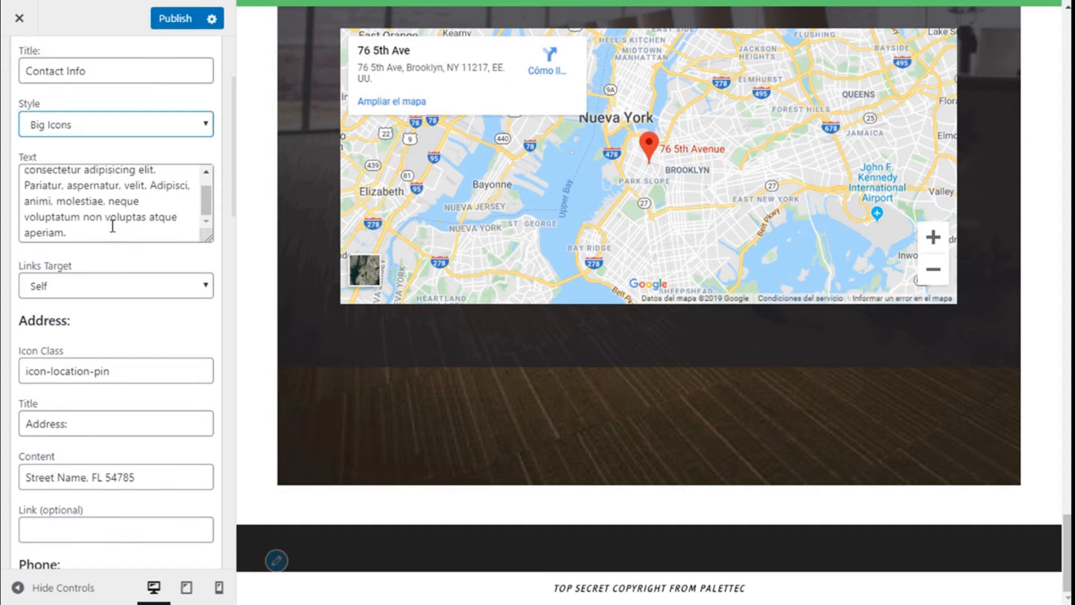
pyautogui.moveTo(99, 234); pyautogui.dragTo(6, 172)
pyautogui.scroll(-10, 515, 308)
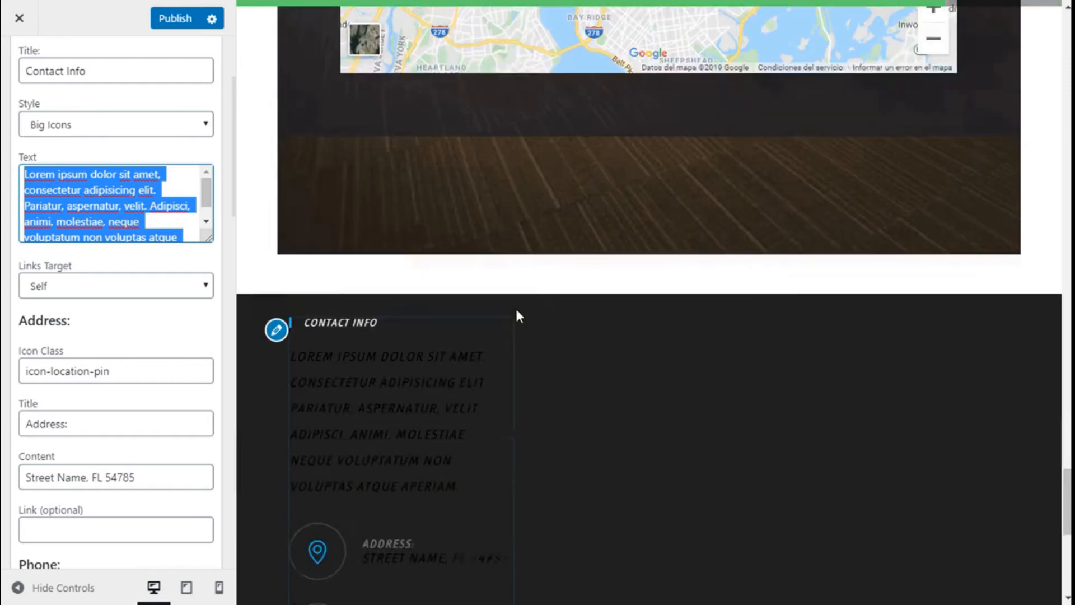
pyautogui.scroll(3, 515, 307)
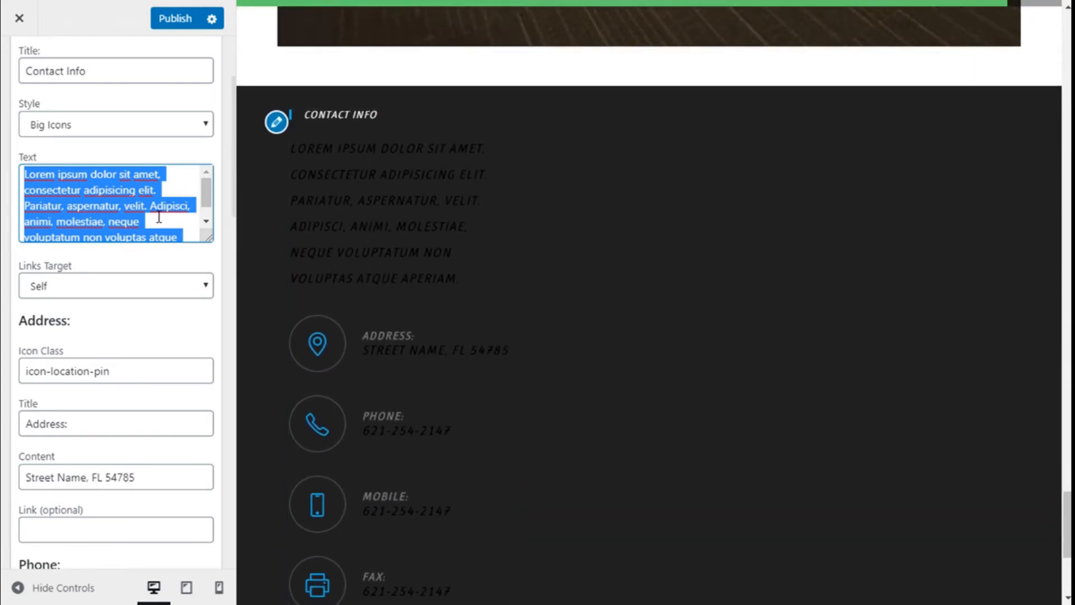
pyautogui.write('Ab')
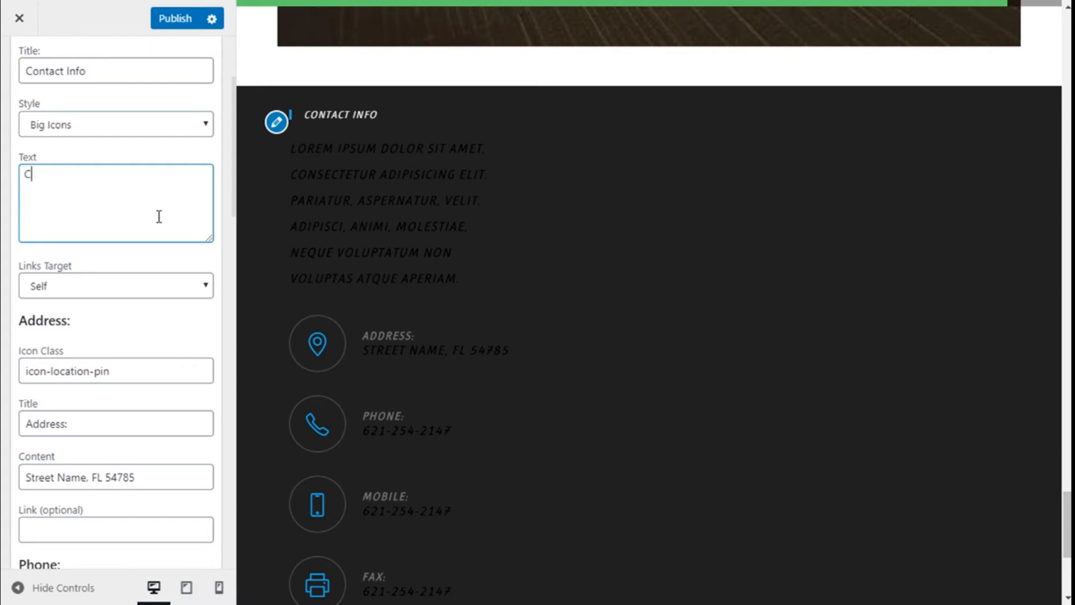
pyautogui.write('Contact Us')
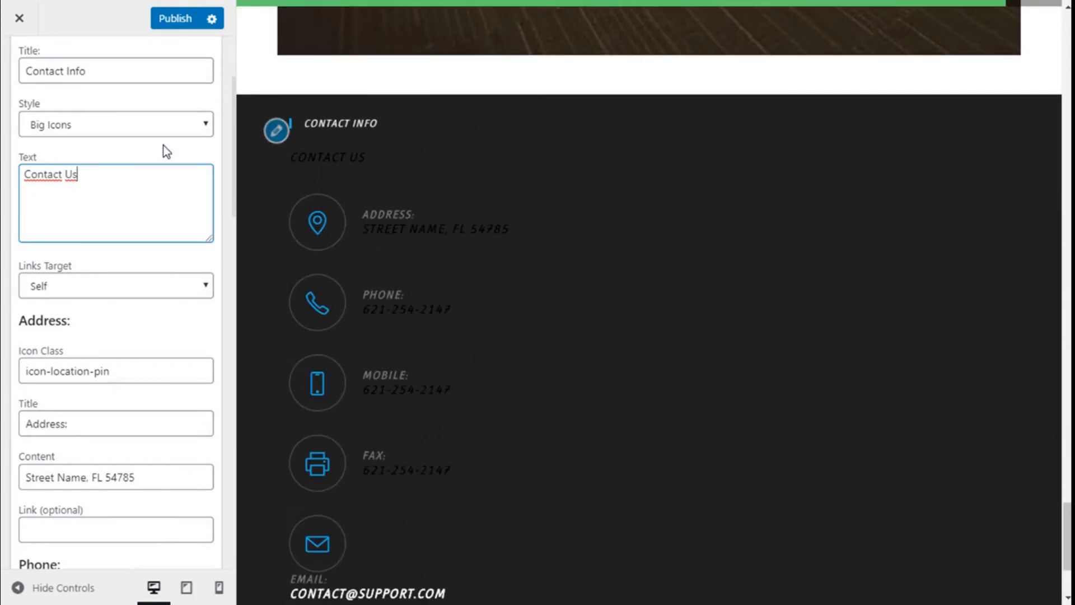
# Set the Contact Info widget's style to Default.
pyautogui.click(157, 123)
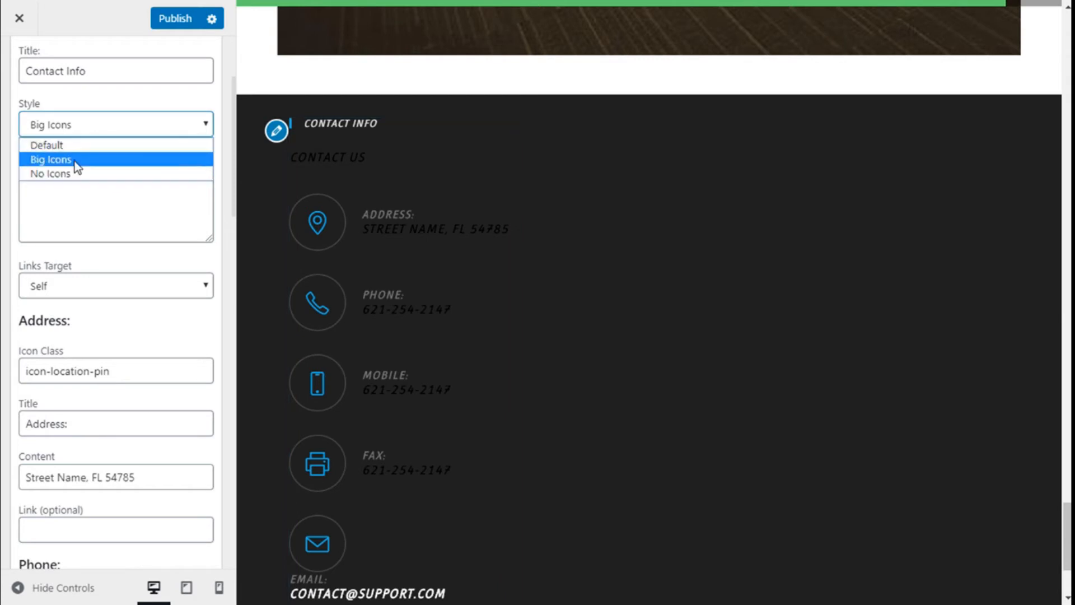
pyautogui.click(71, 146)
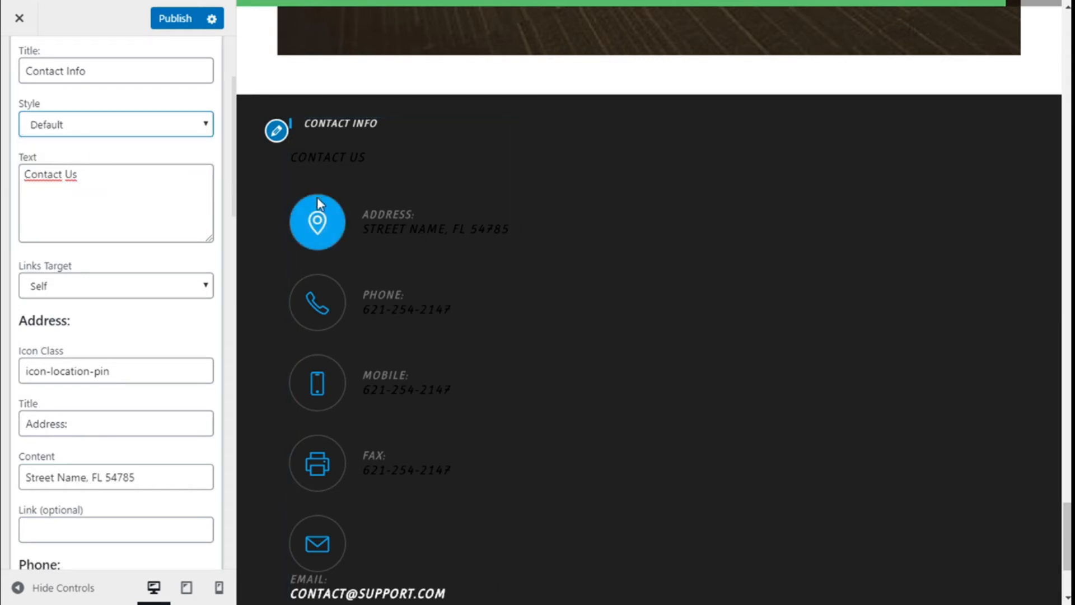
# Review the Contact Info widget's Links Target options and keep Self selected.
pyautogui.scroll(-3, 521, 186)
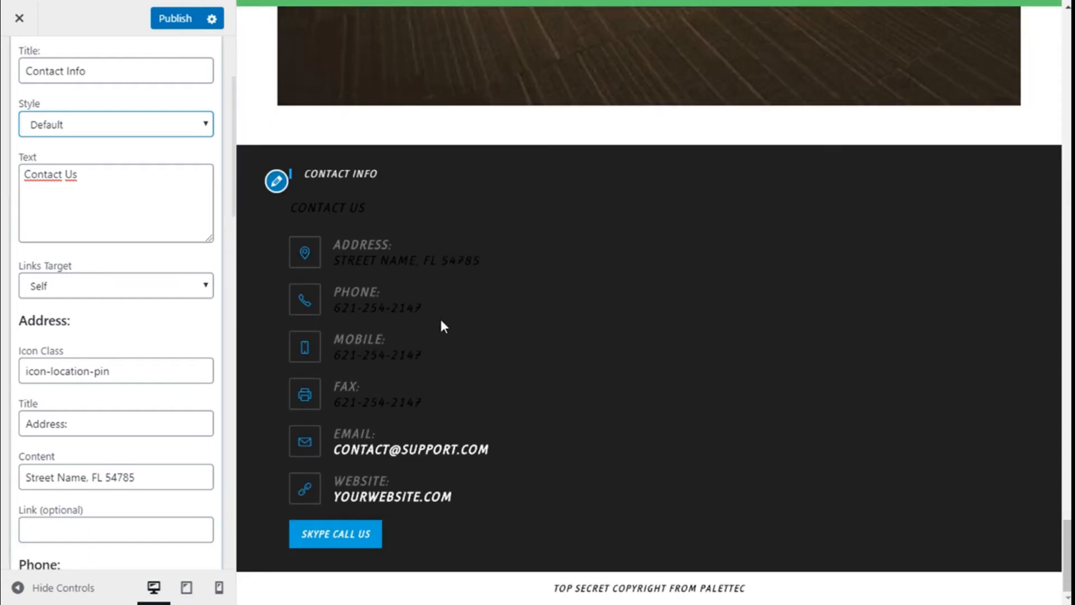
pyautogui.scroll(-3, 182, 234)
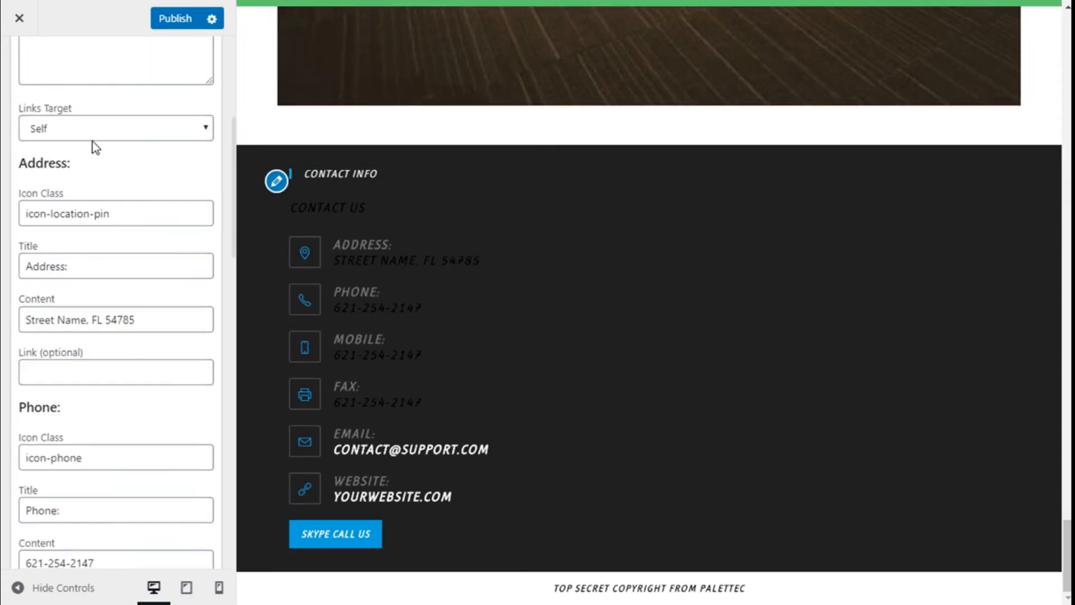
pyautogui.click(77, 132)
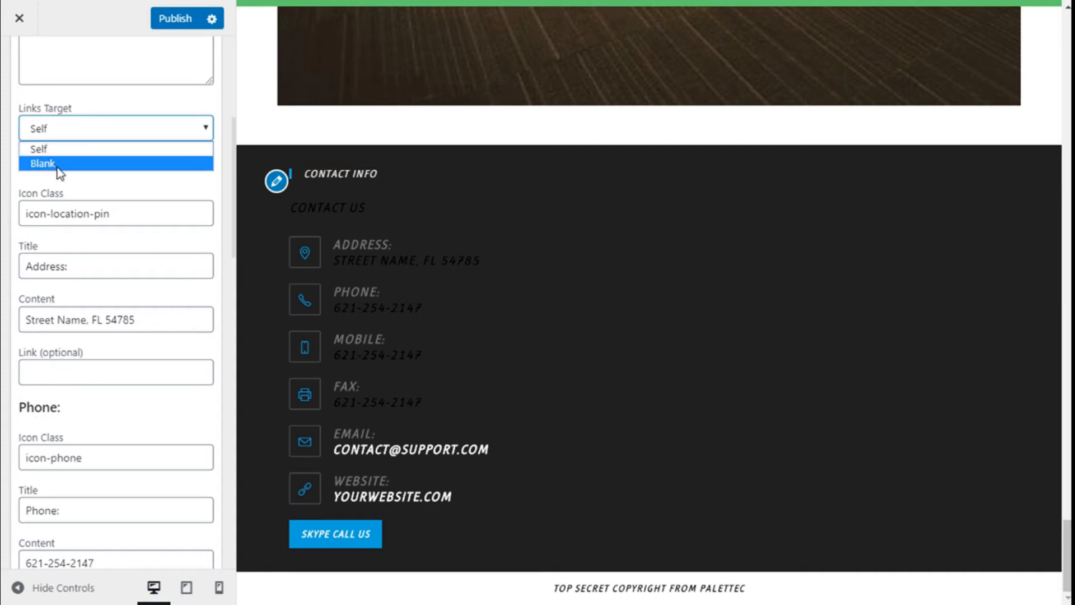
pyautogui.click(60, 150)
pyautogui.scroll(-1, 93, 200)
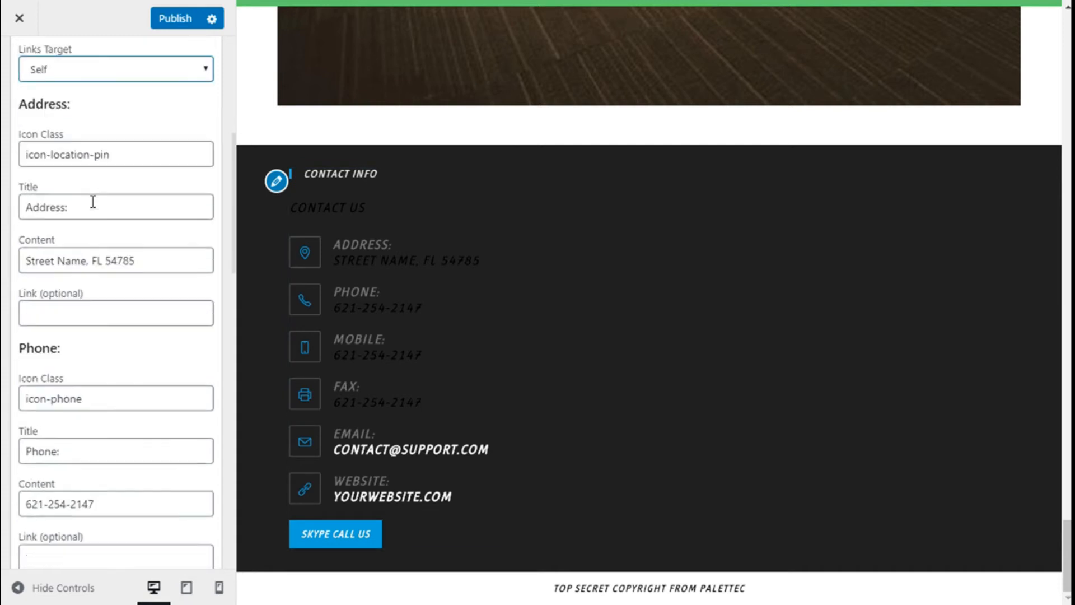
pyautogui.scroll(2, 126, 186)
pyautogui.scroll(-1, 124, 188)
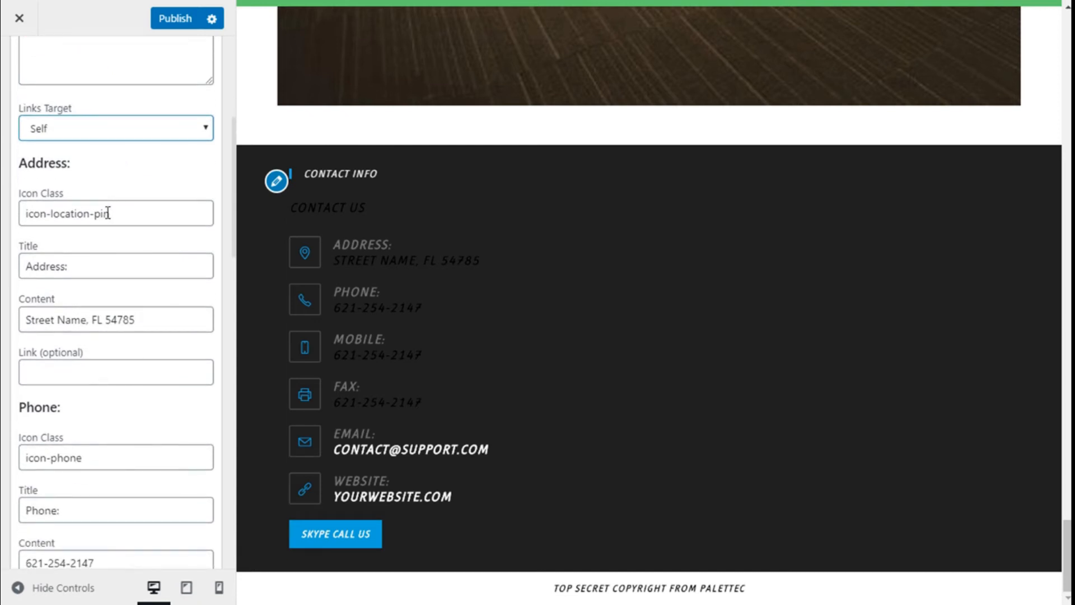
# Examine the Contact Info widget's address, phone, mobile, fax, email, website and Skype fields.
pyautogui.click(112, 212)
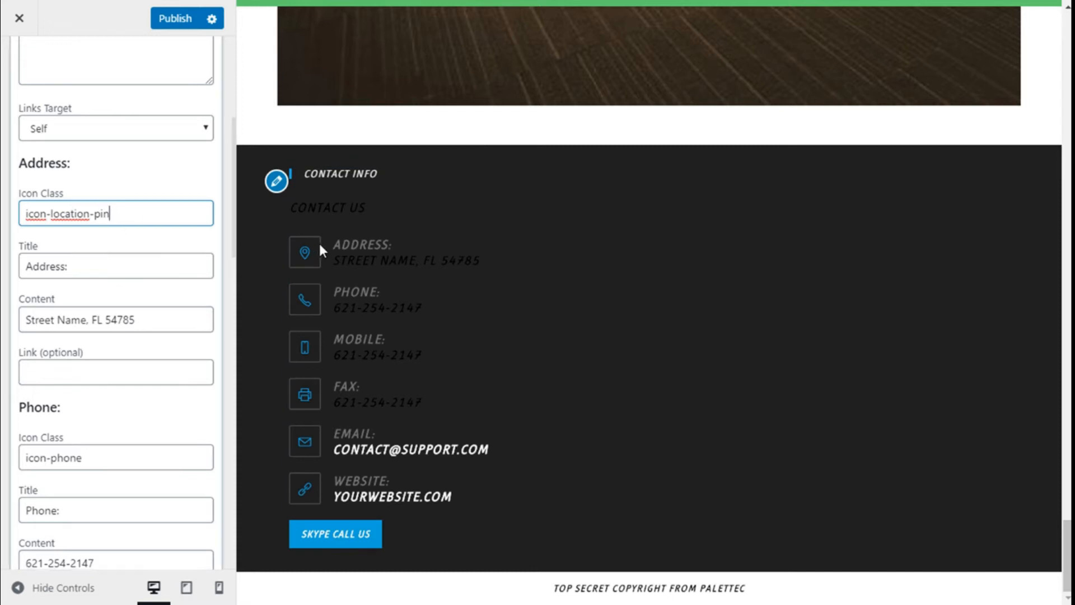
pyautogui.click(95, 269)
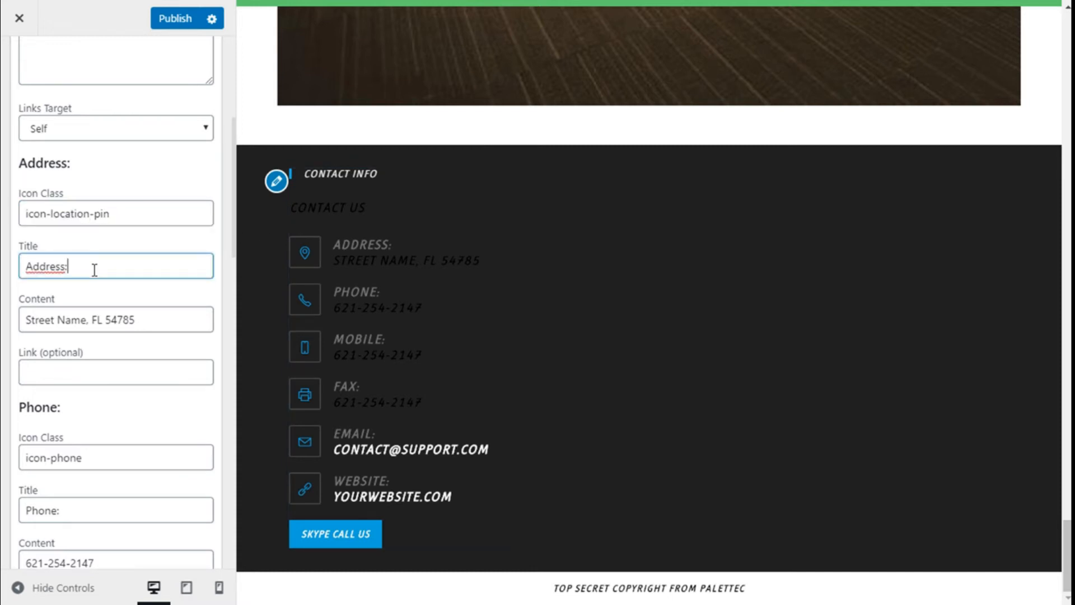
pyautogui.click(163, 318)
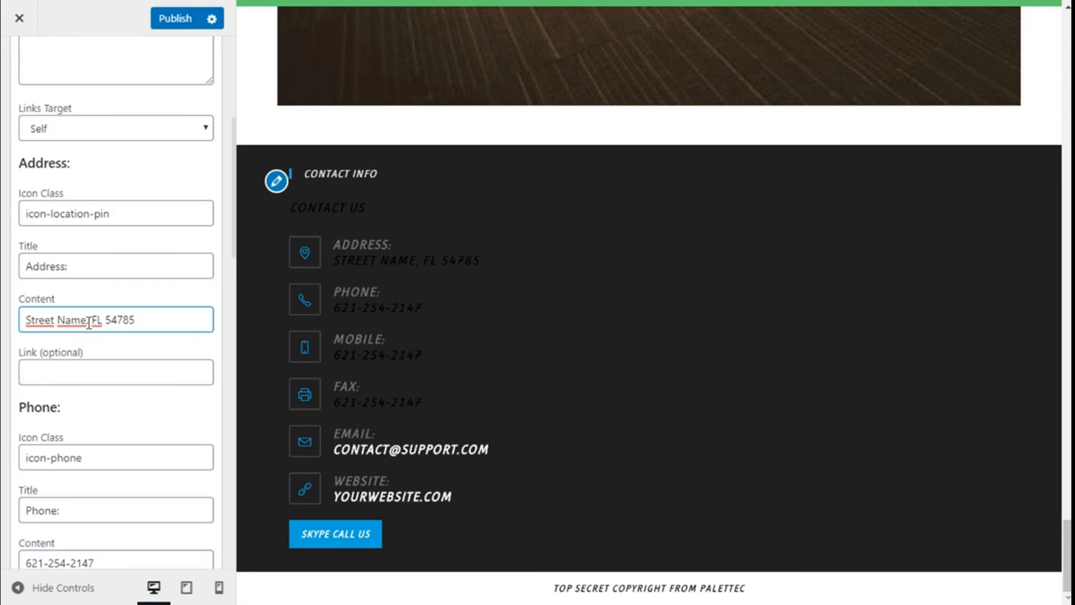
pyautogui.scroll(-3, 120, 320)
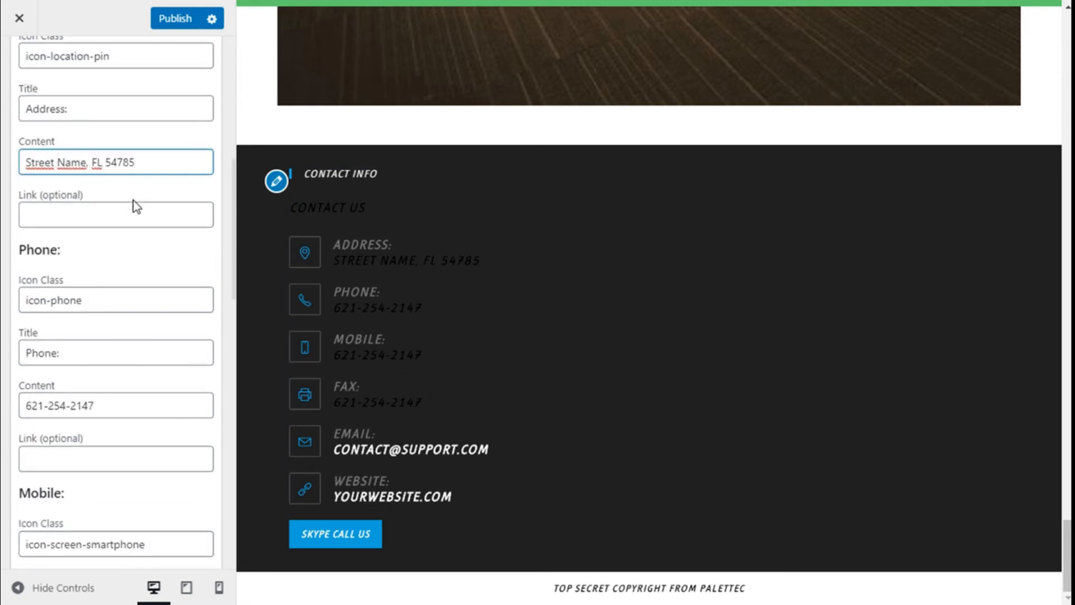
pyautogui.click(85, 219)
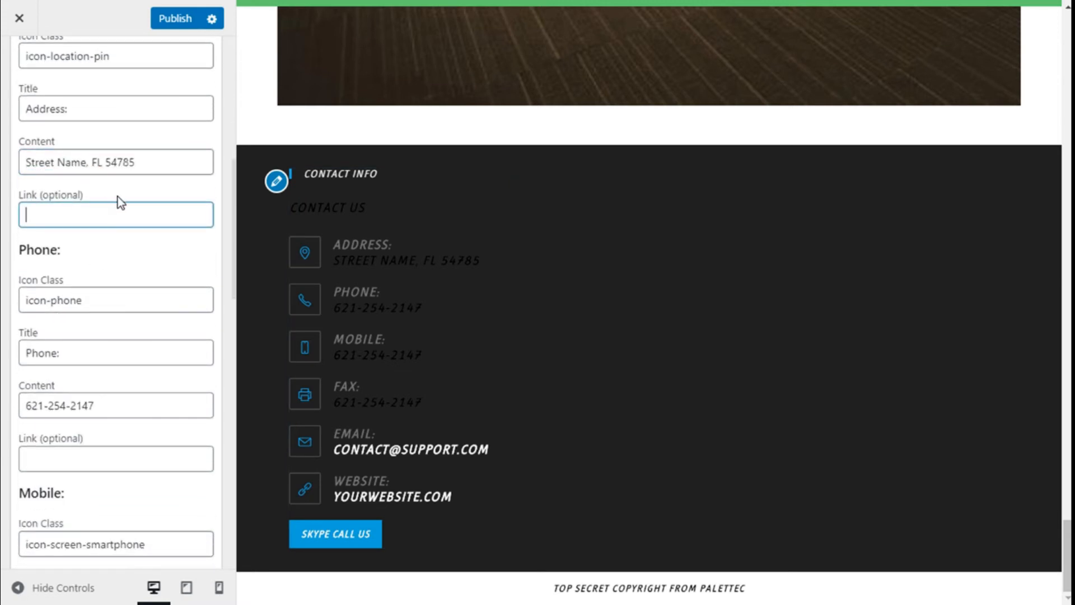
pyautogui.scroll(-2, 100, 242)
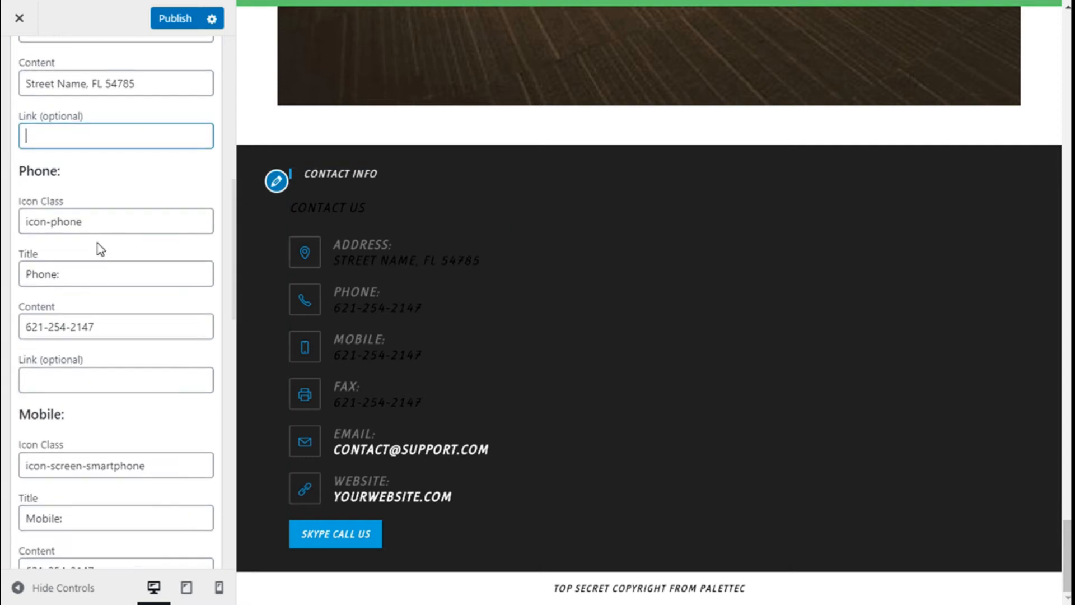
pyautogui.scroll(-6, 61, 218)
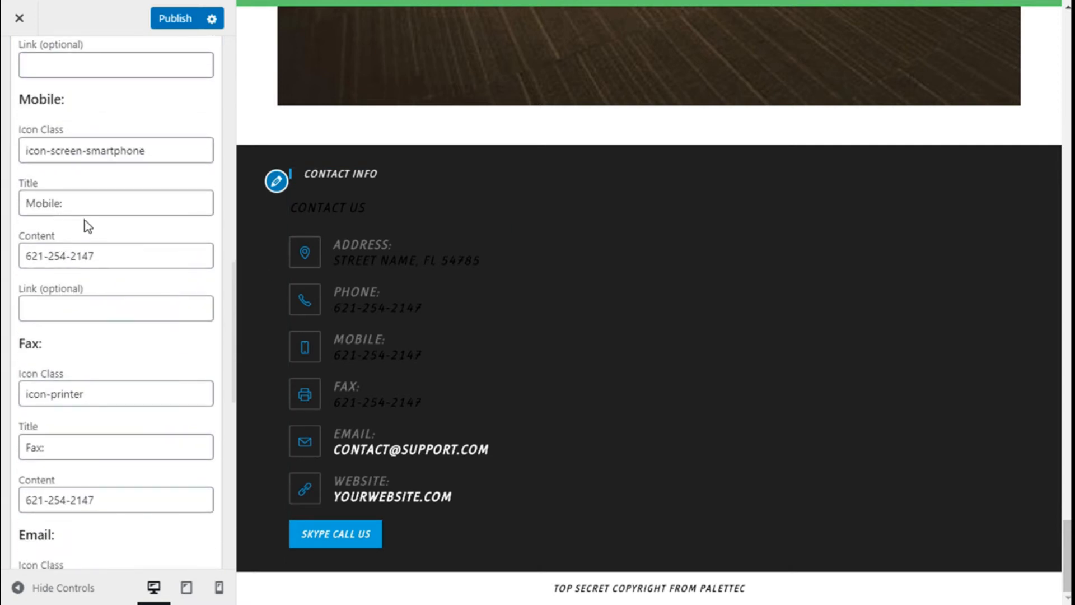
pyautogui.scroll(-5, 88, 207)
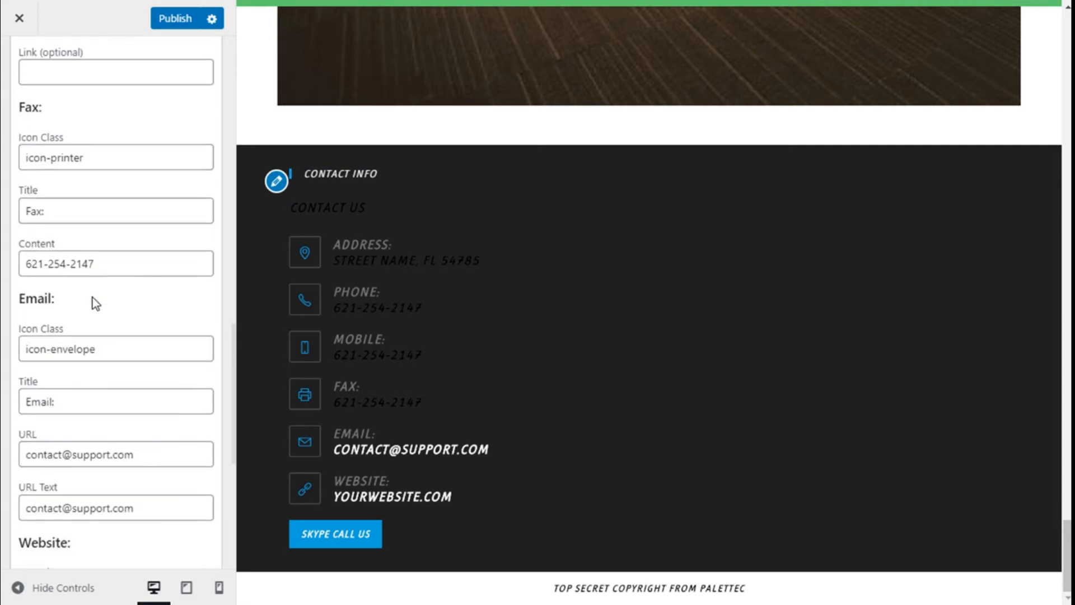
pyautogui.scroll(-5, 92, 297)
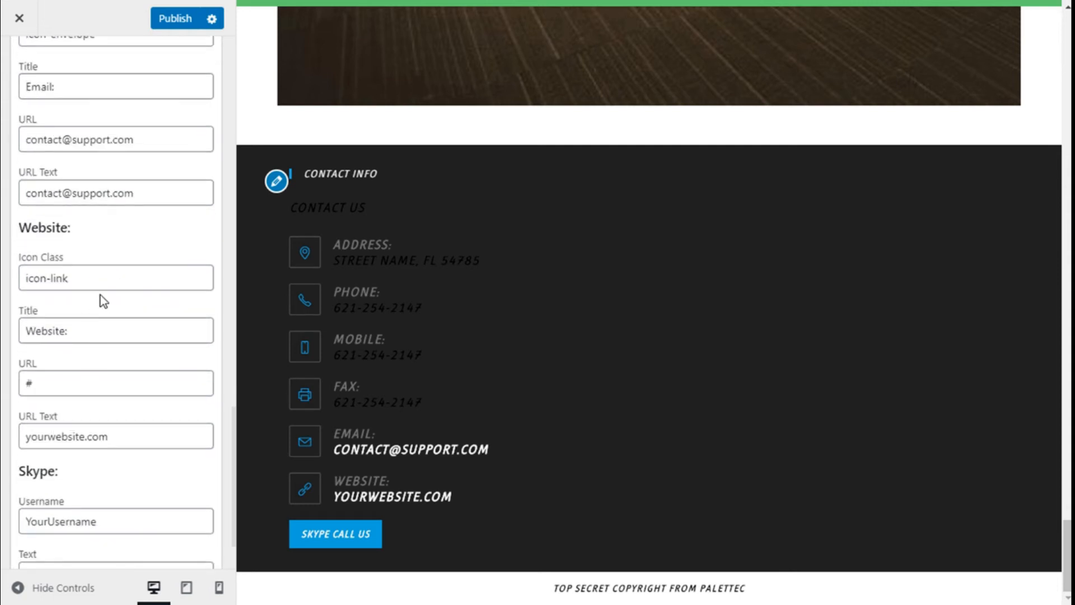
pyautogui.scroll(-2, 101, 300)
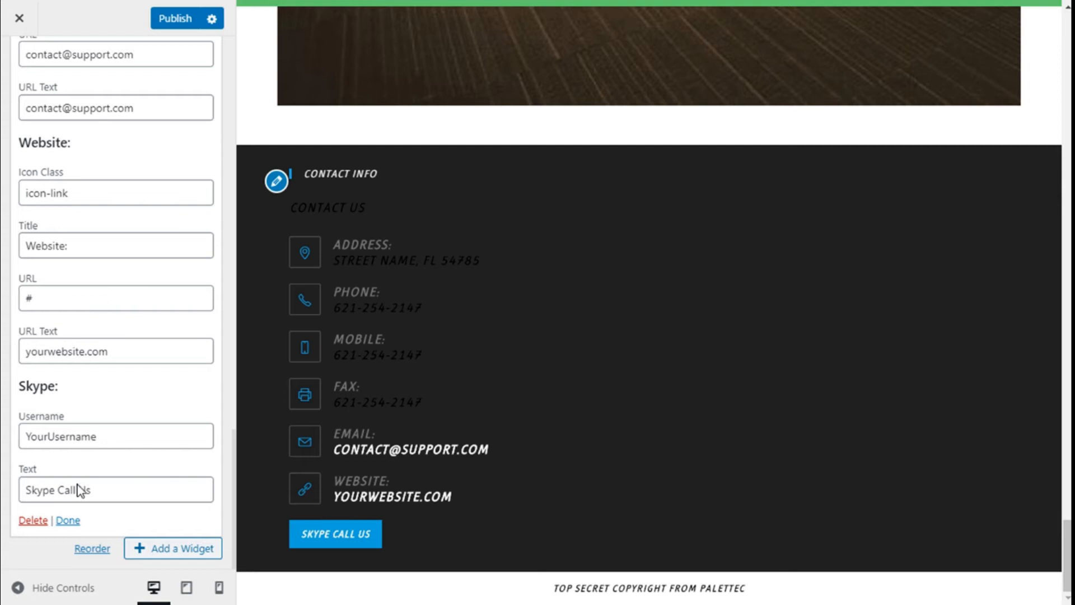
pyautogui.scroll(15, 122, 425)
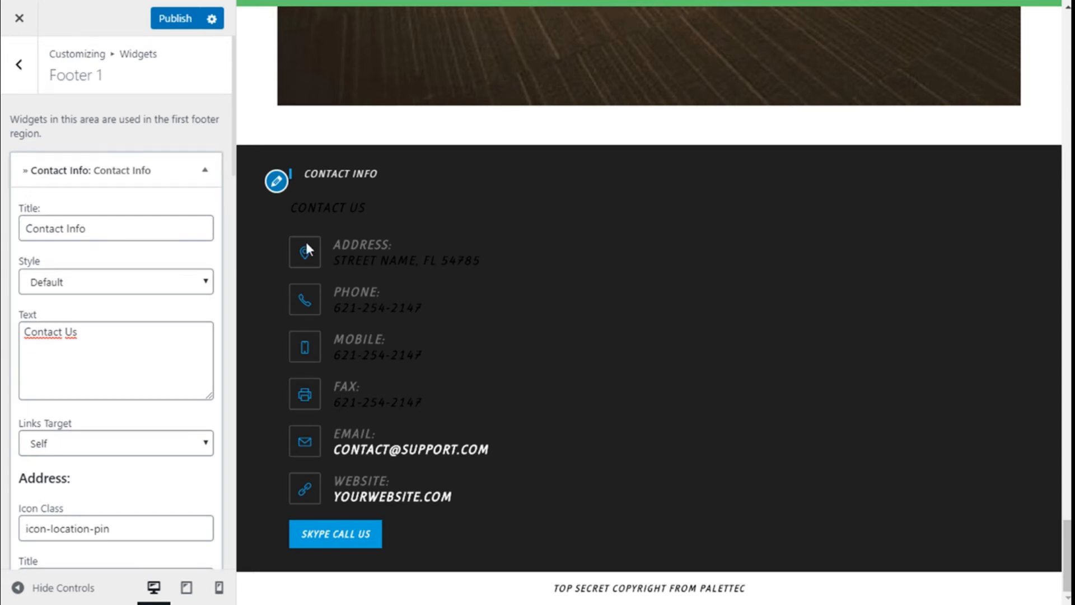
# Add a Custom Menu widget to the Footer 2 widget area.
pyautogui.click(19, 64)
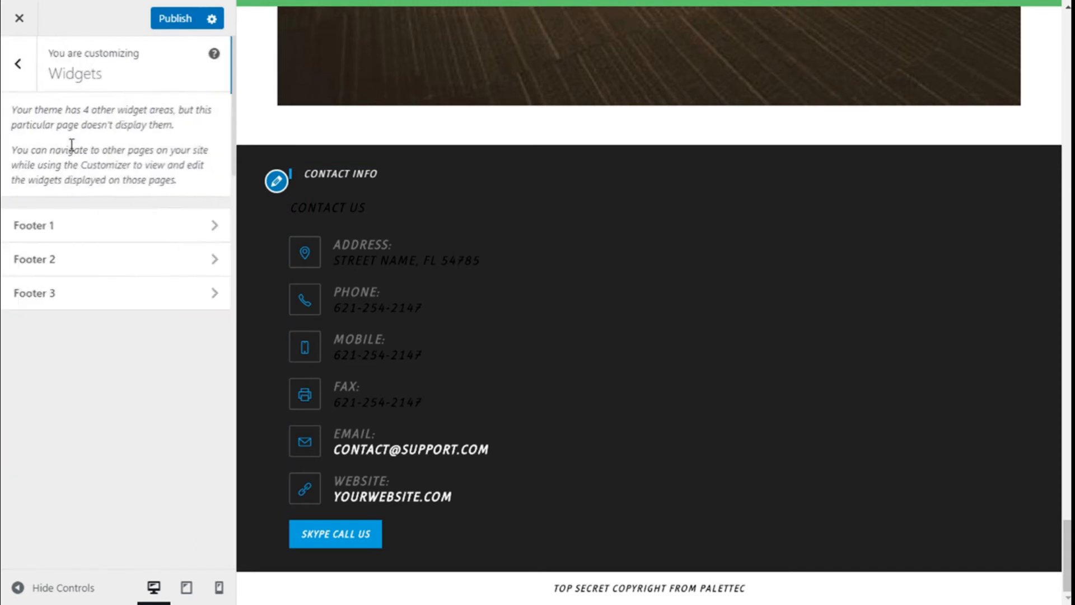
pyautogui.click(211, 259)
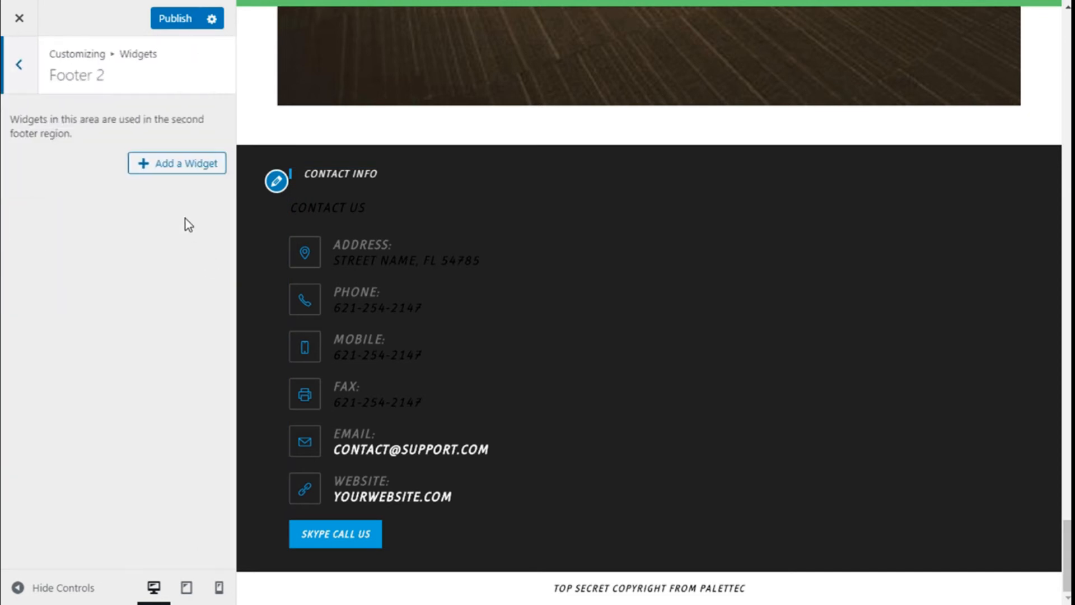
pyautogui.click(171, 166)
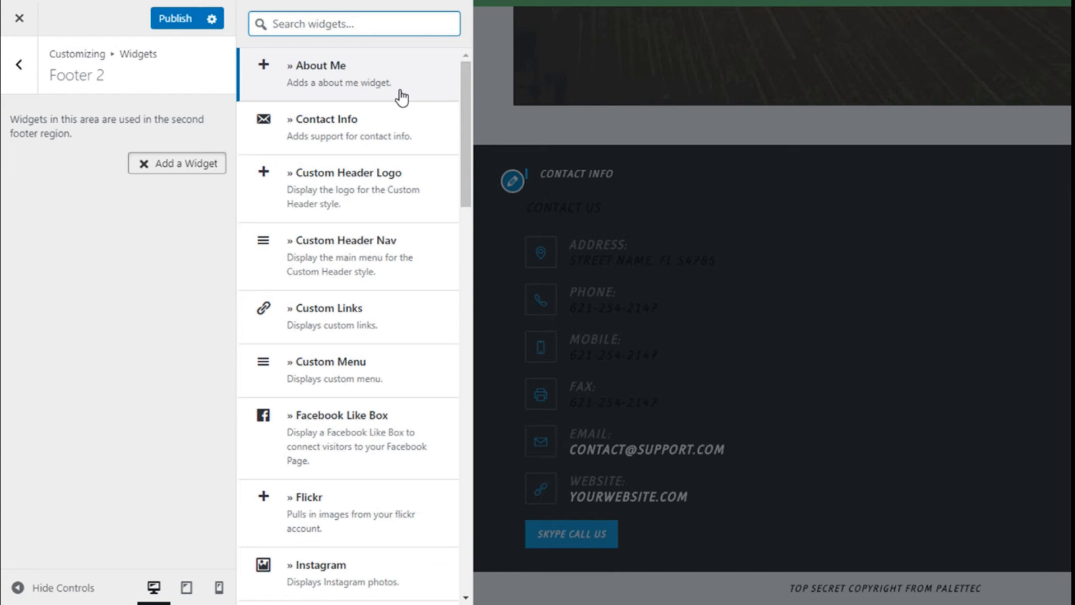
pyautogui.scroll(-5, 402, 98)
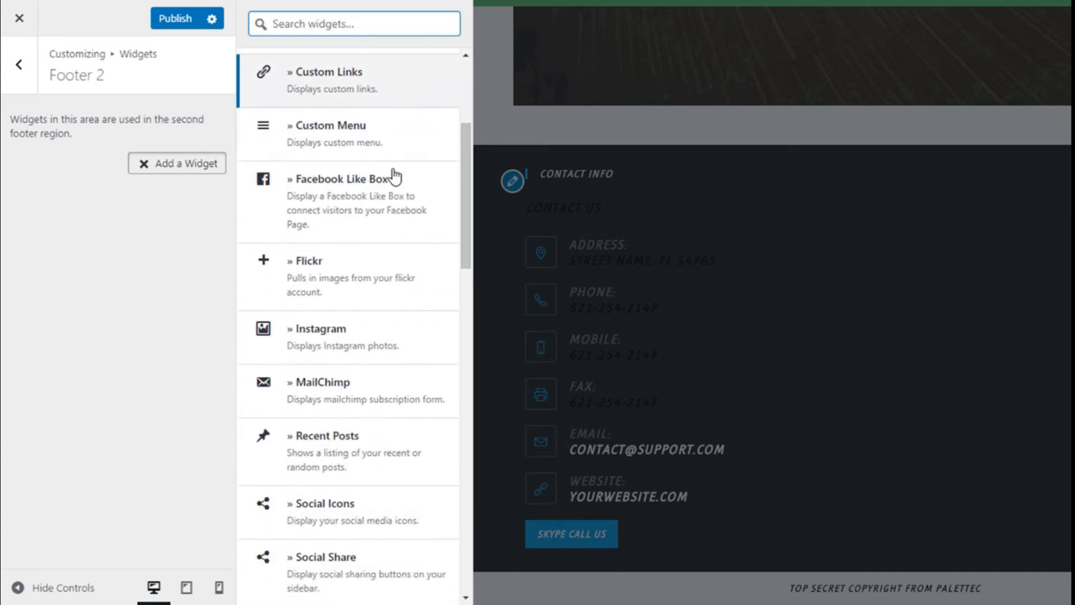
pyautogui.scroll(1, 396, 132)
pyautogui.click(330, 216)
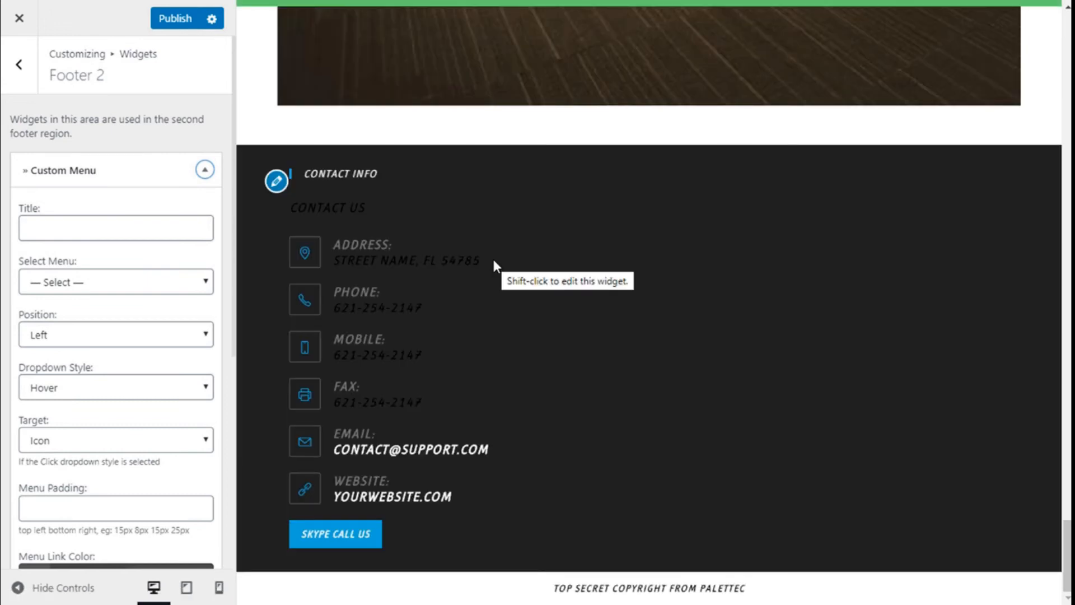
# Title the Custom Menu widget "Site Info" and assign the Main Menu to it.
pyautogui.click(109, 224)
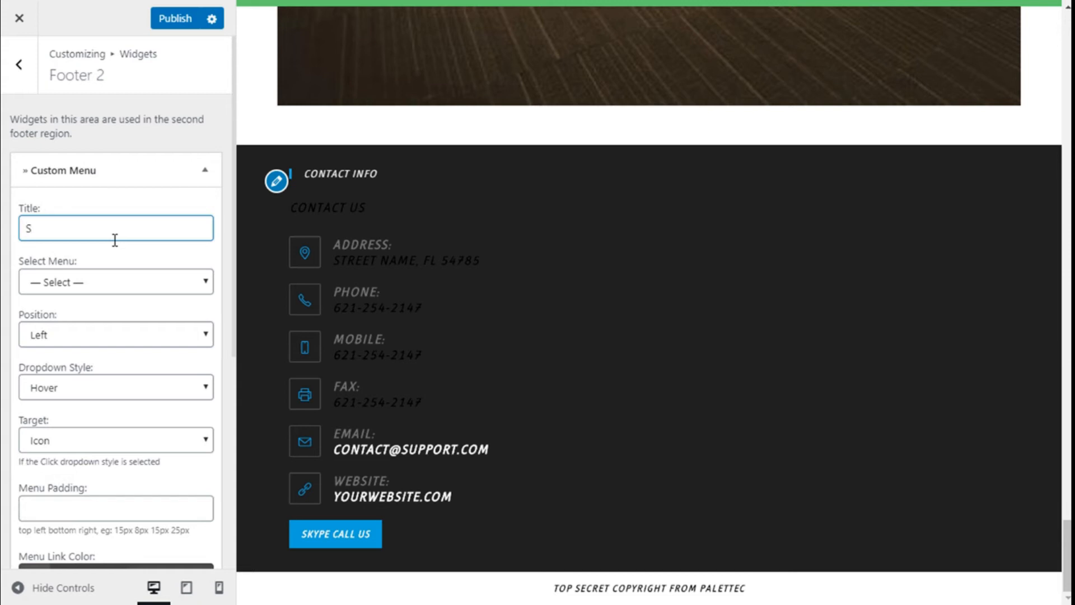
pyautogui.write('Sinte')
pyautogui.press('BackSpace')
pyautogui.write('e Info')
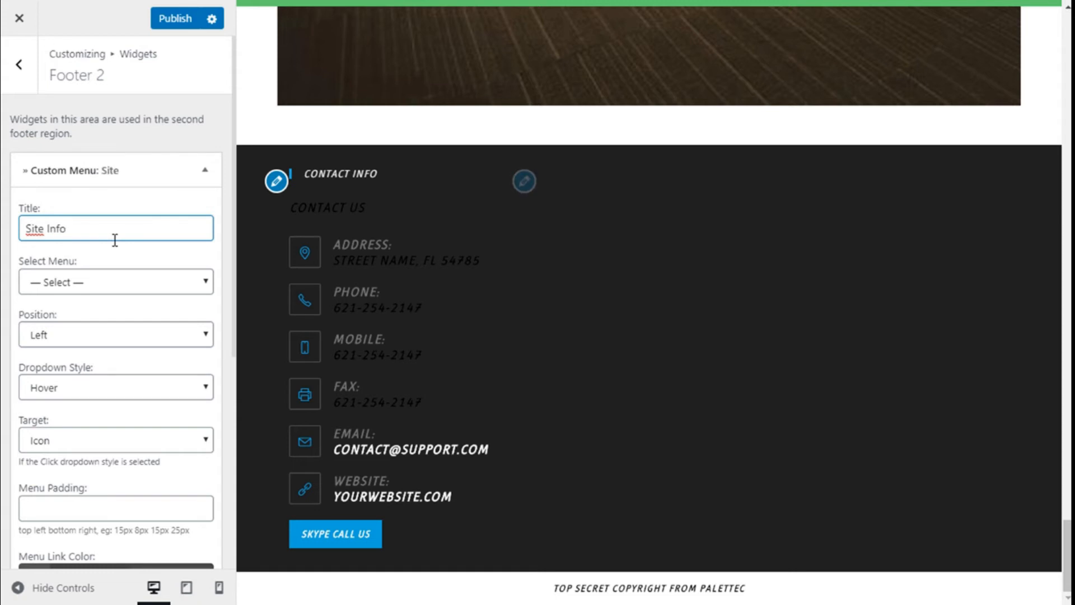
pyautogui.click(154, 280)
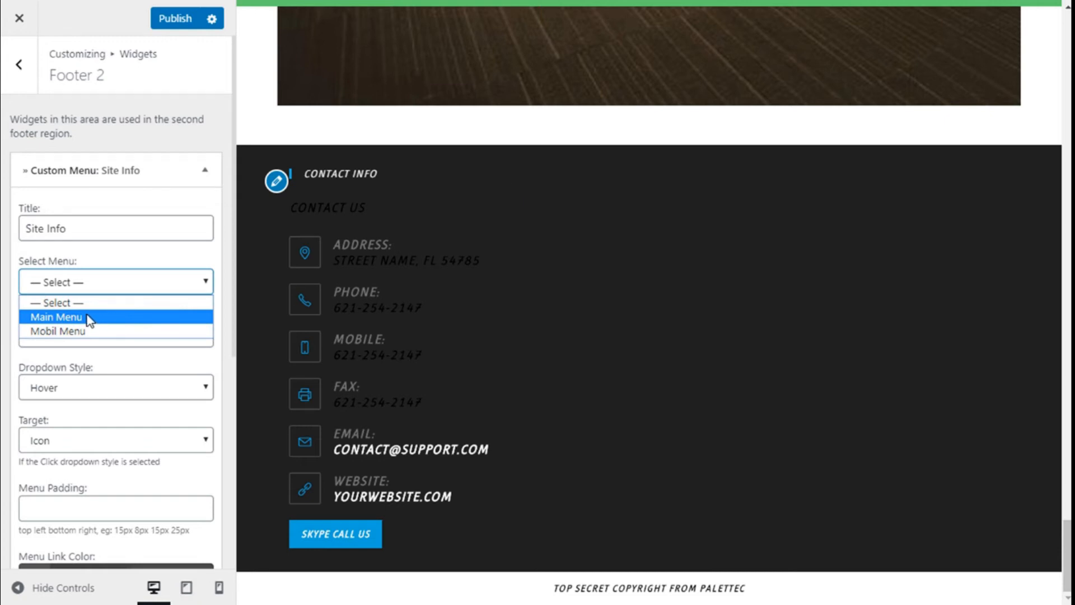
pyautogui.click(60, 319)
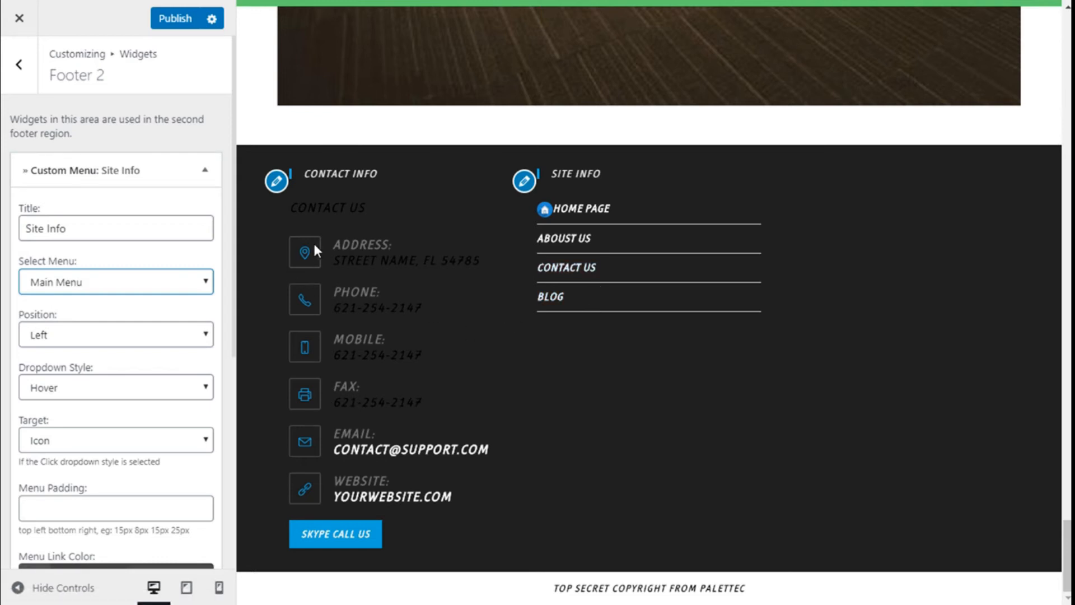
# Try the Right and Center positions for the Site Info menu, then set it back to Left.
pyautogui.click(138, 336)
pyautogui.click(95, 375)
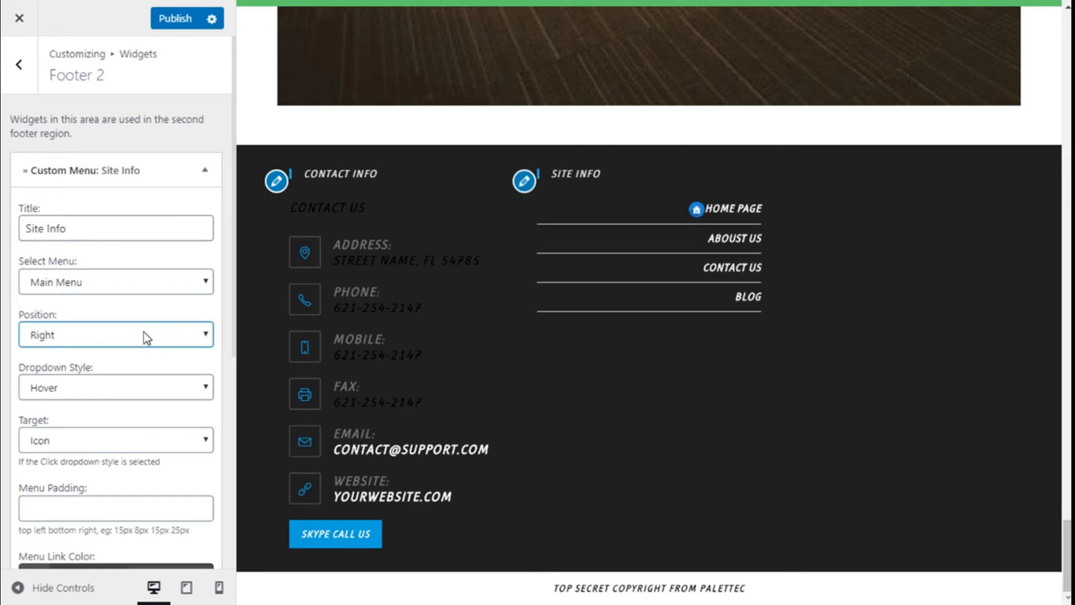
pyautogui.click(119, 336)
pyautogui.click(96, 383)
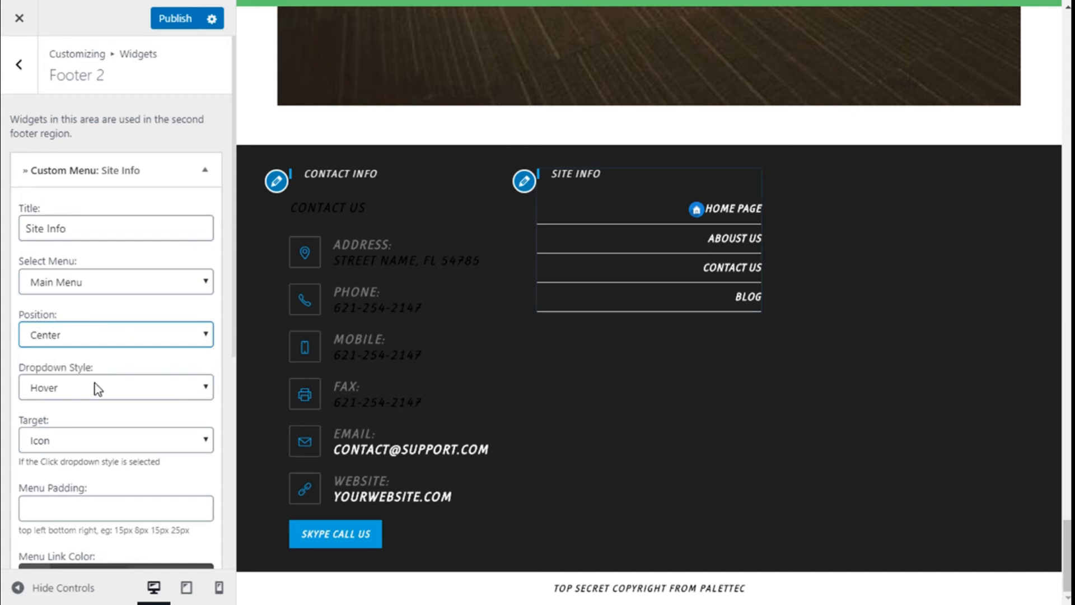
pyautogui.click(135, 336)
pyautogui.click(104, 353)
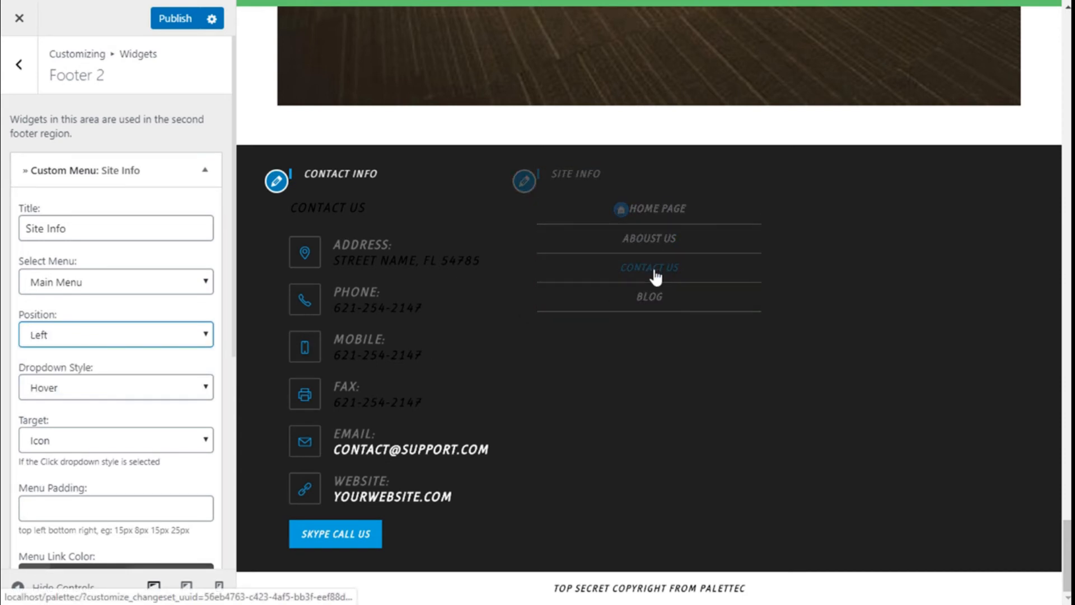
# Examine the Site Info menu widget's dropdown style, target, padding, link color and text settings.
pyautogui.scroll(-2, 160, 276)
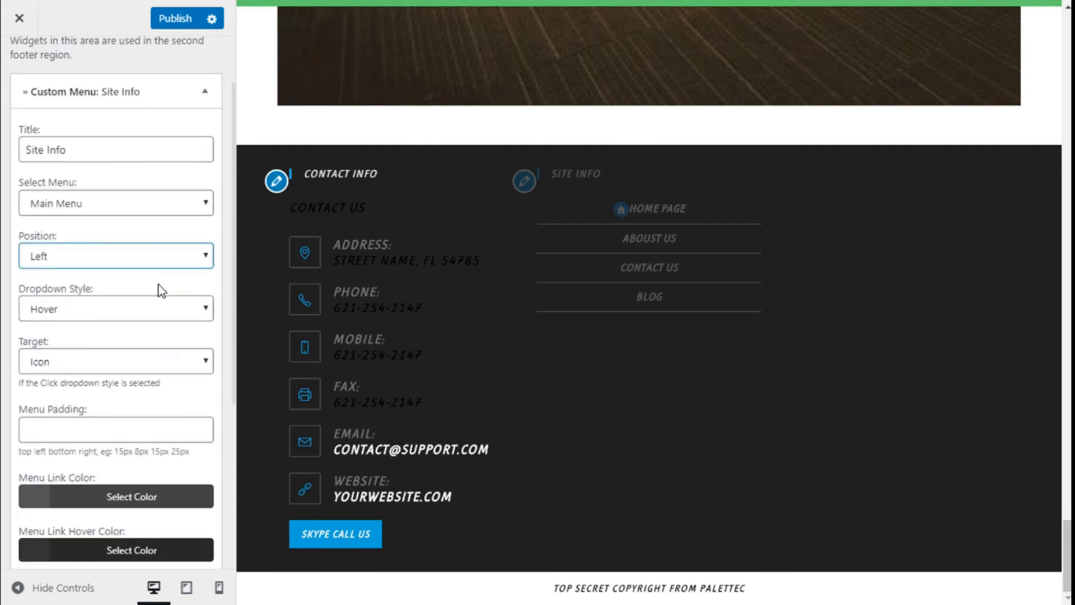
pyautogui.click(86, 311)
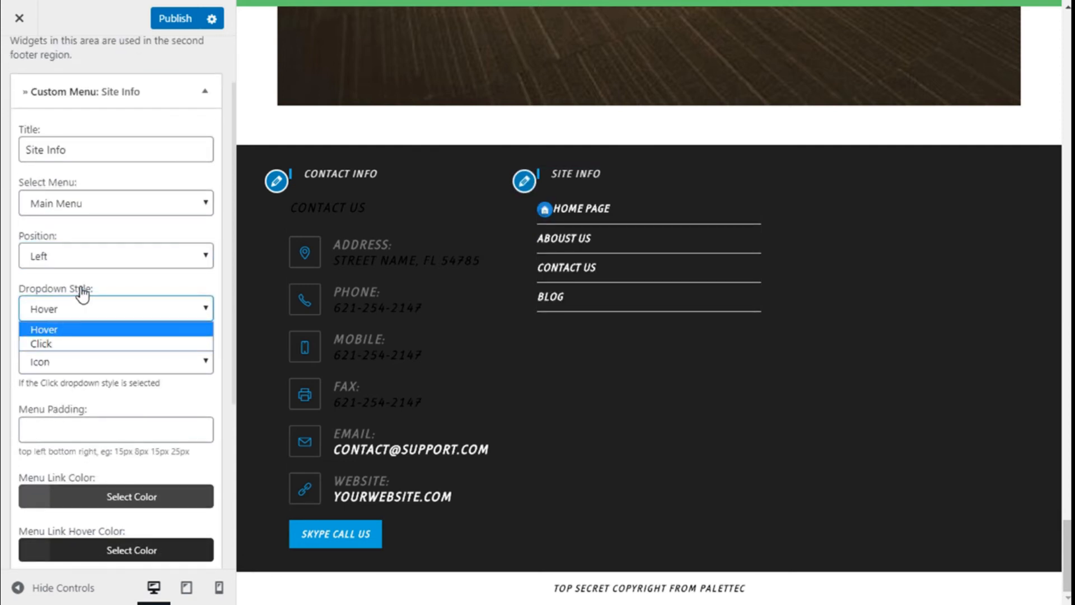
pyautogui.click(134, 294)
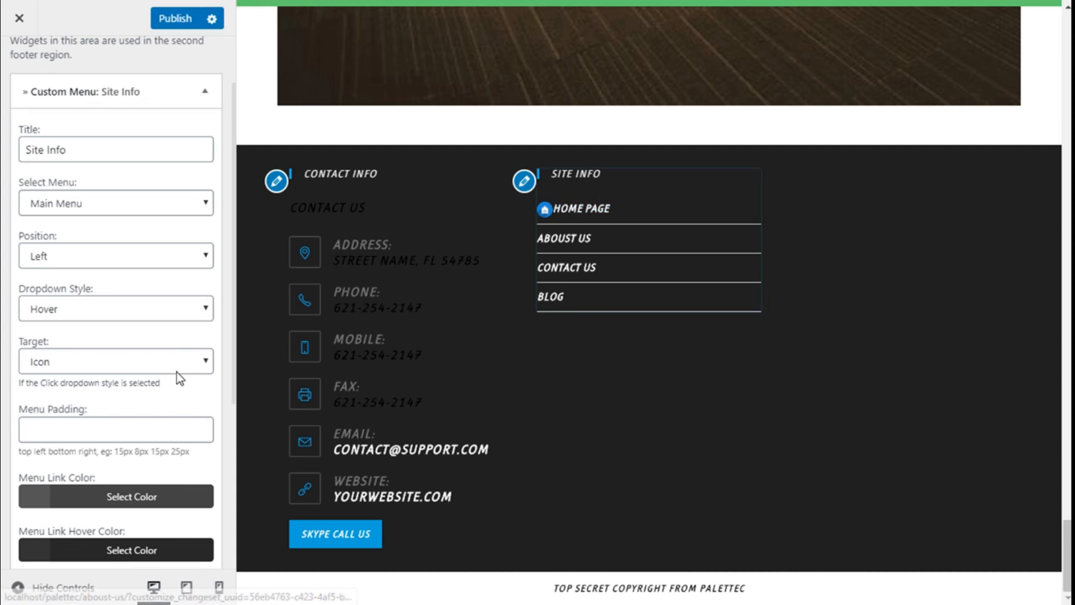
pyautogui.click(112, 367)
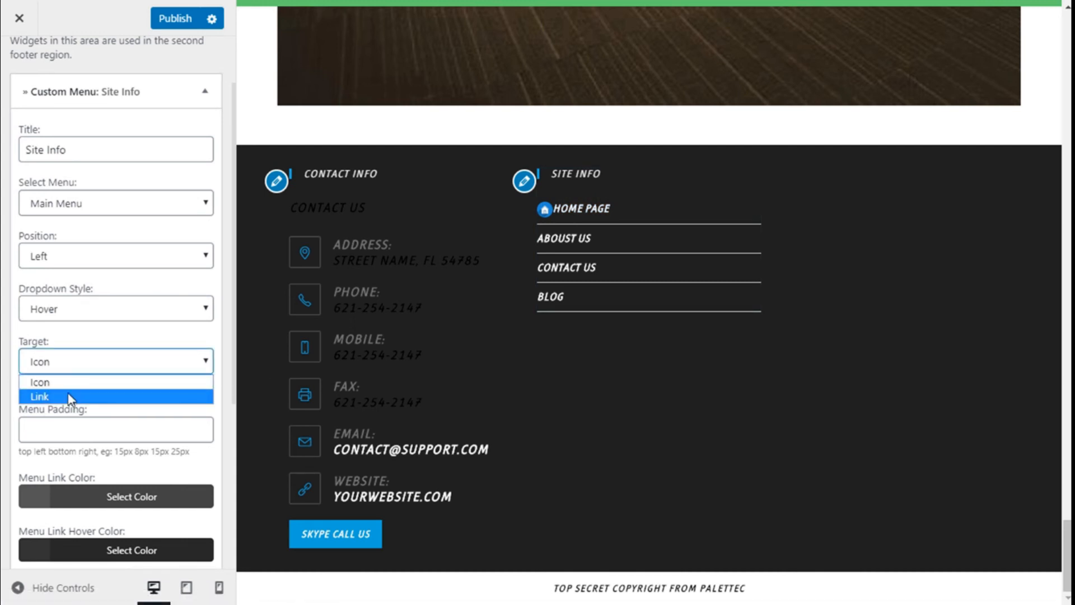
pyautogui.click(75, 362)
pyautogui.scroll(-3, 87, 343)
pyautogui.click(94, 275)
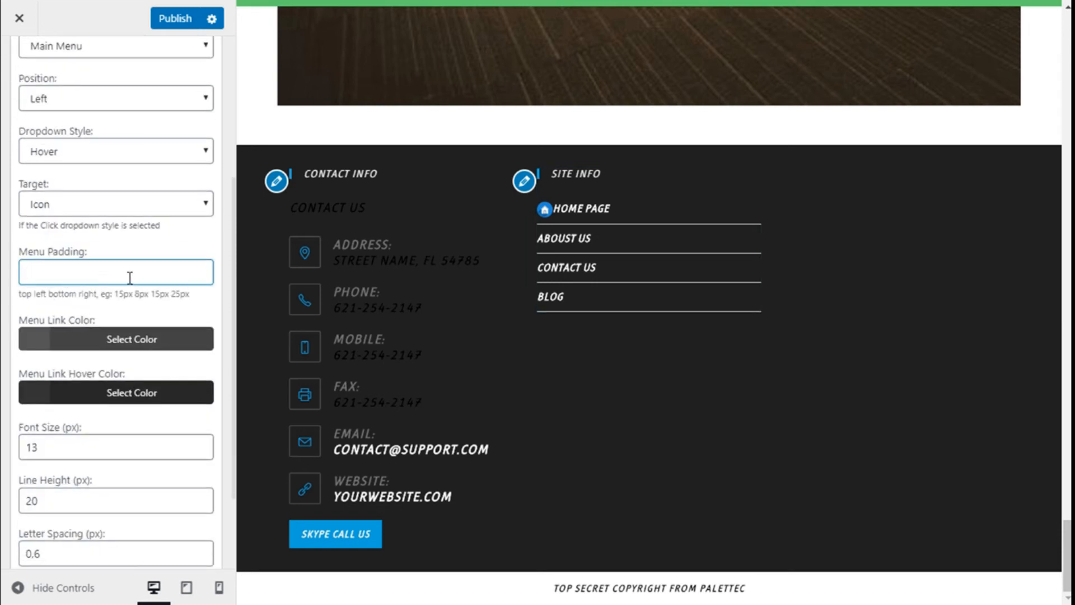
pyautogui.scroll(-2, 171, 295)
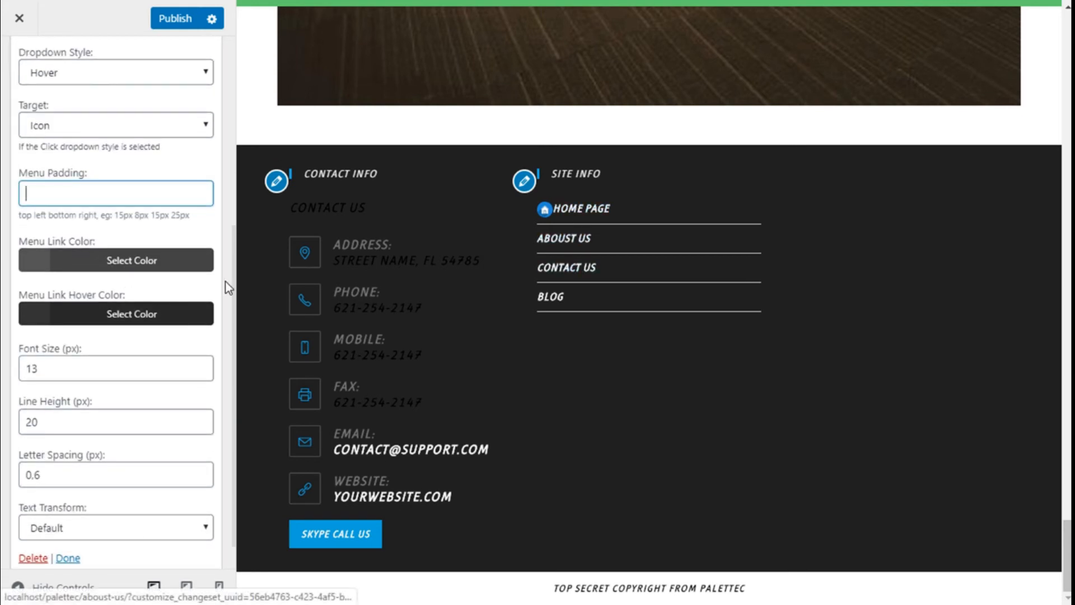
pyautogui.scroll(-1, 141, 323)
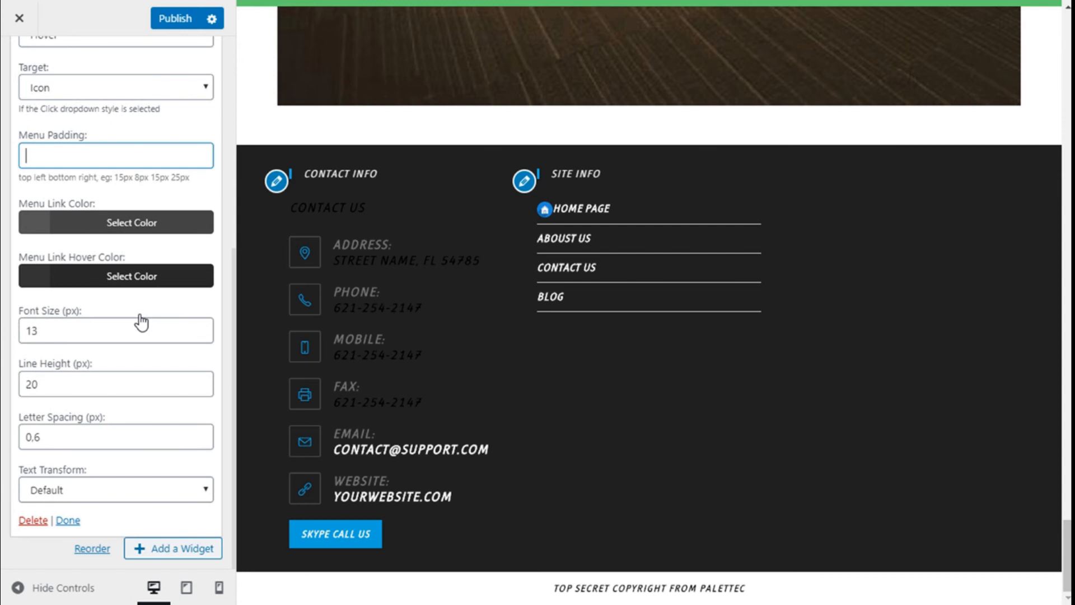
# Set the text transform of the Site Info menu widget to Uppercase.
pyautogui.click(87, 335)
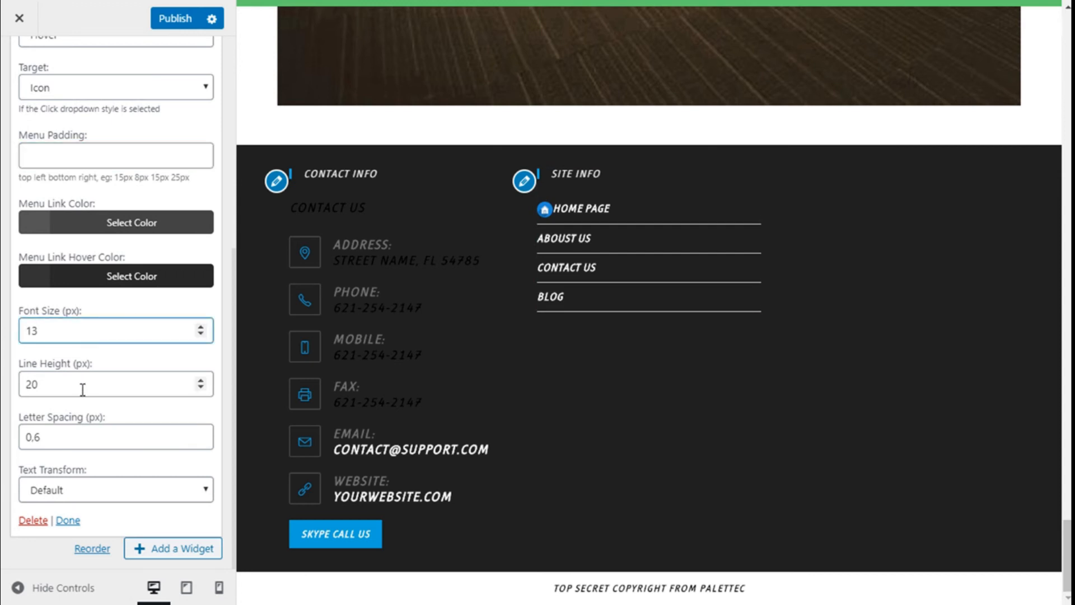
pyautogui.click(92, 491)
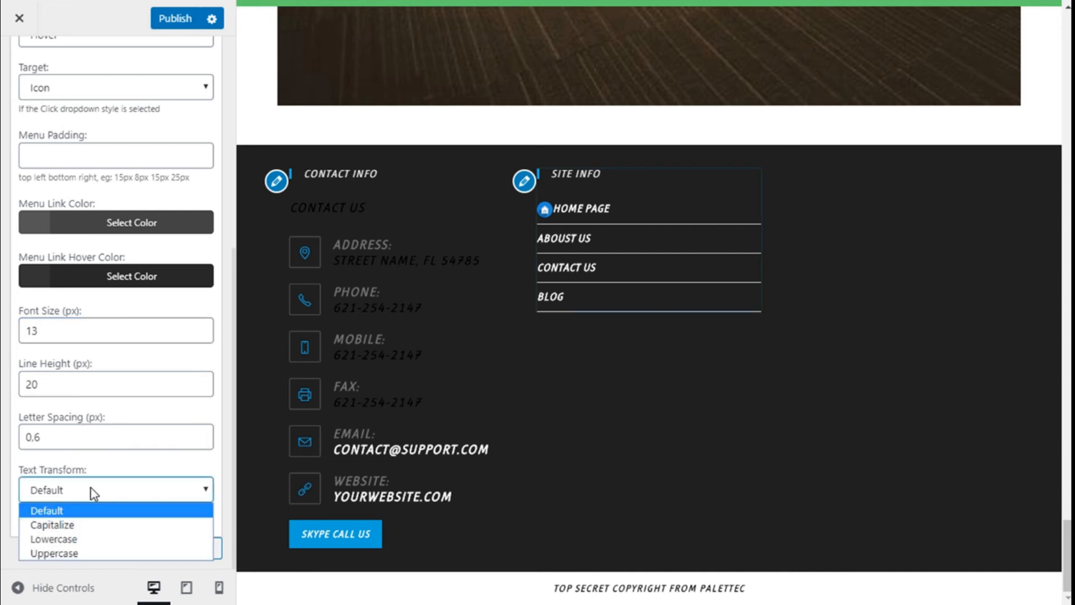
pyautogui.click(73, 555)
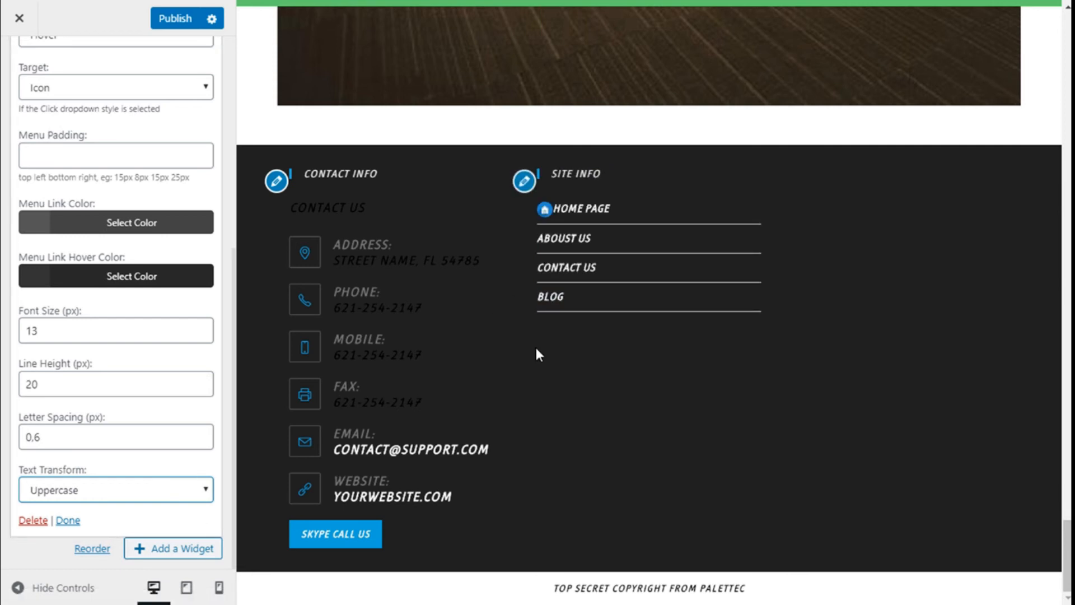
# Leave Footer 2 and add a Social Icons widget to the Footer 3 widget area.
pyautogui.scroll(6, 81, 496)
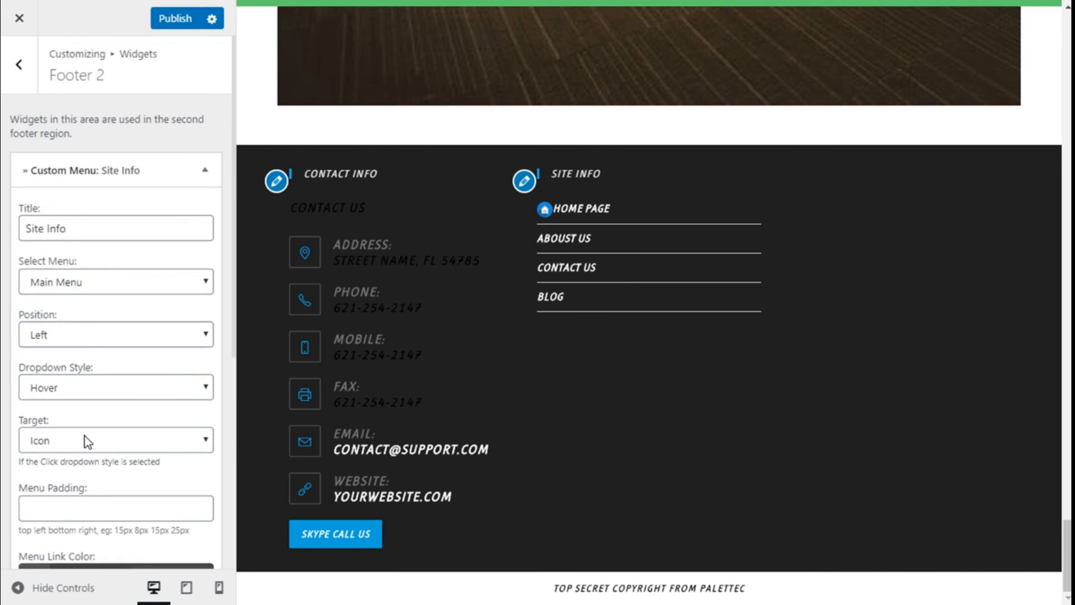
pyautogui.click(18, 64)
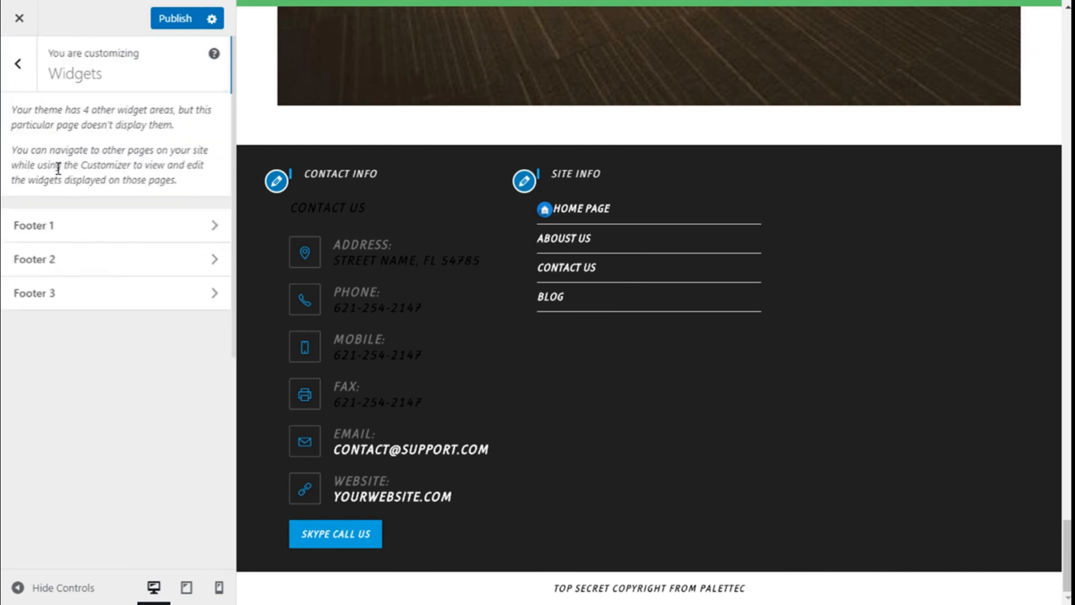
pyautogui.click(198, 307)
pyautogui.click(177, 168)
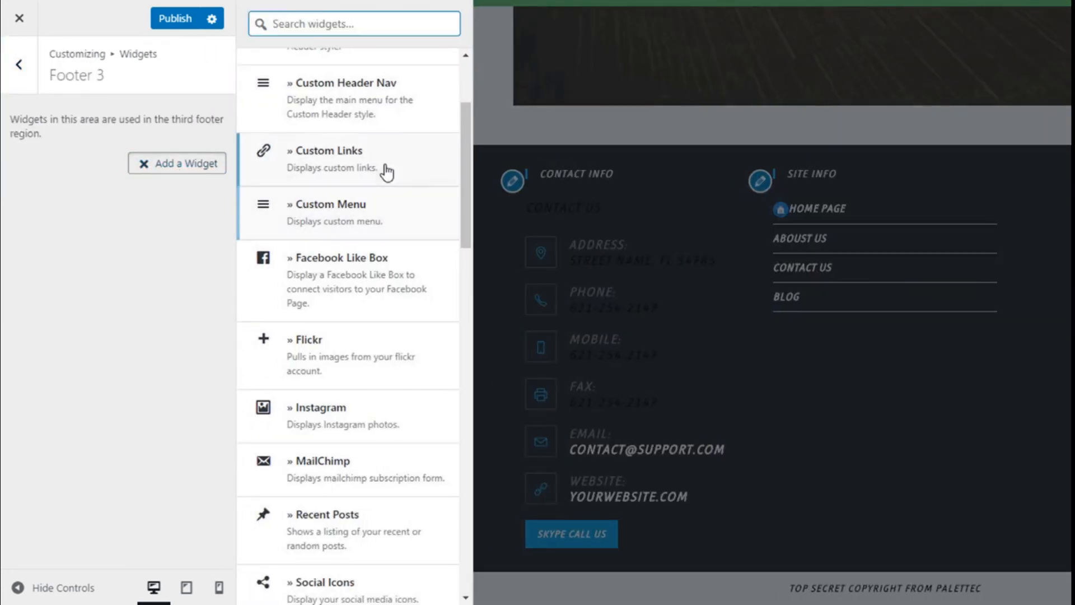
pyautogui.scroll(3, 384, 171)
pyautogui.scroll(-4, 408, 149)
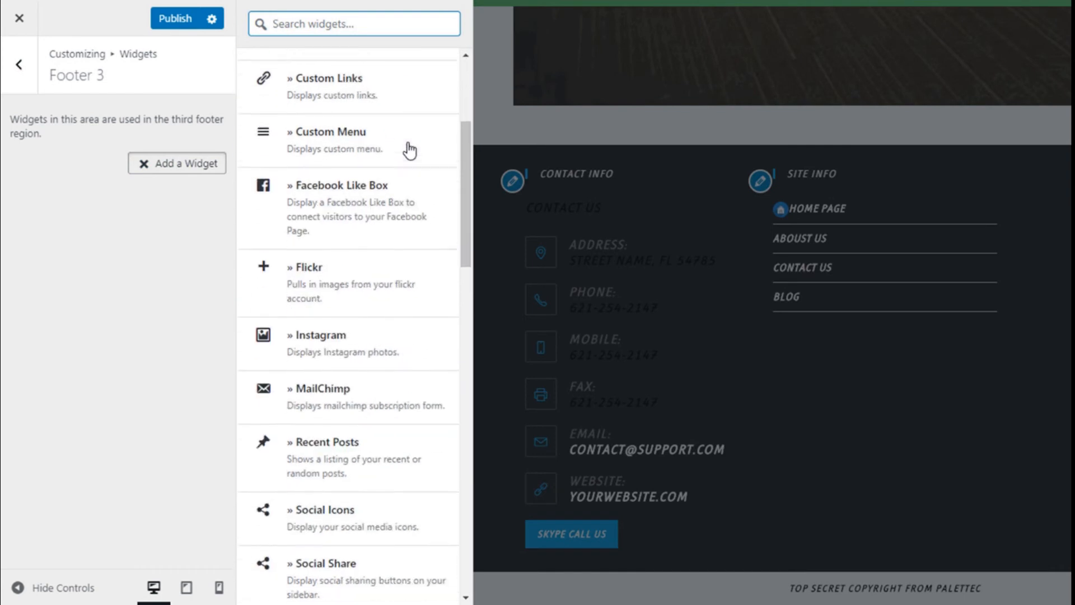
pyautogui.scroll(-5, 410, 150)
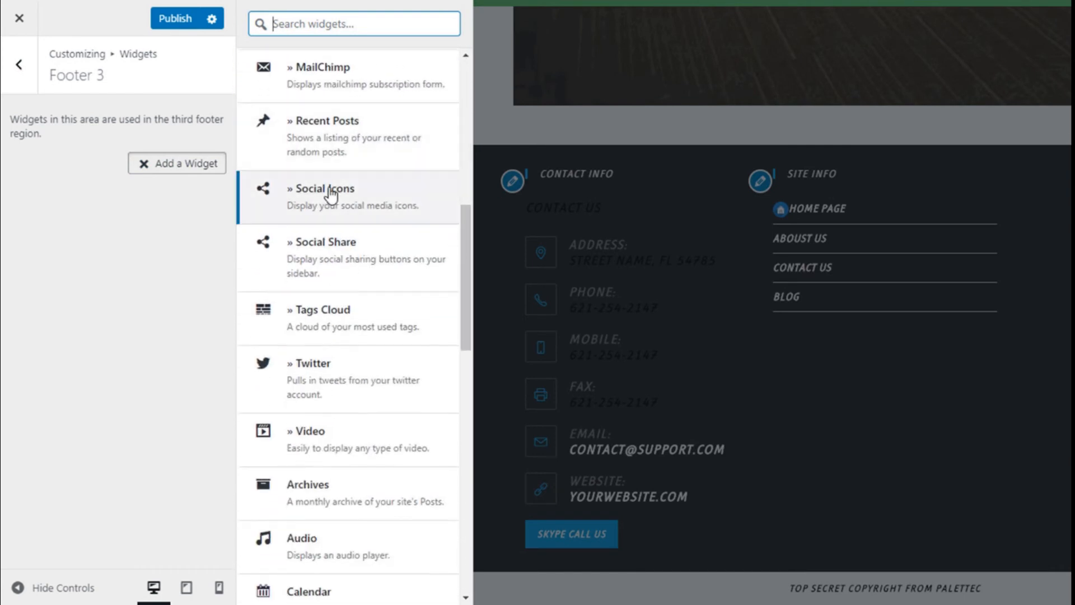
pyautogui.click(330, 191)
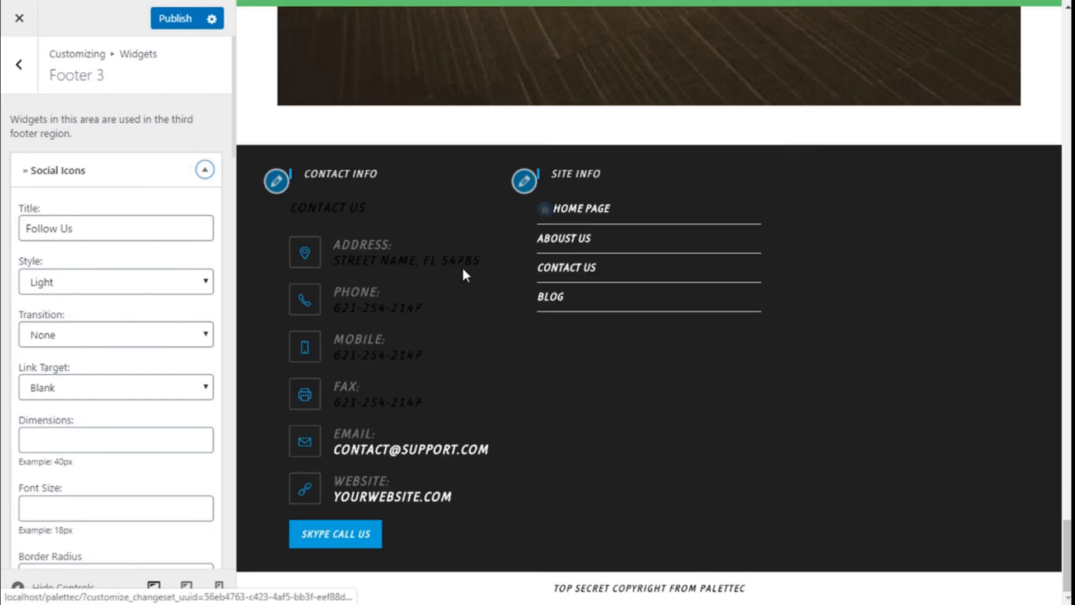
# Enter facebook.com as the Facebook link of the Follow Us social icons widget.
pyautogui.scroll(-2, 84, 263)
pyautogui.click(71, 202)
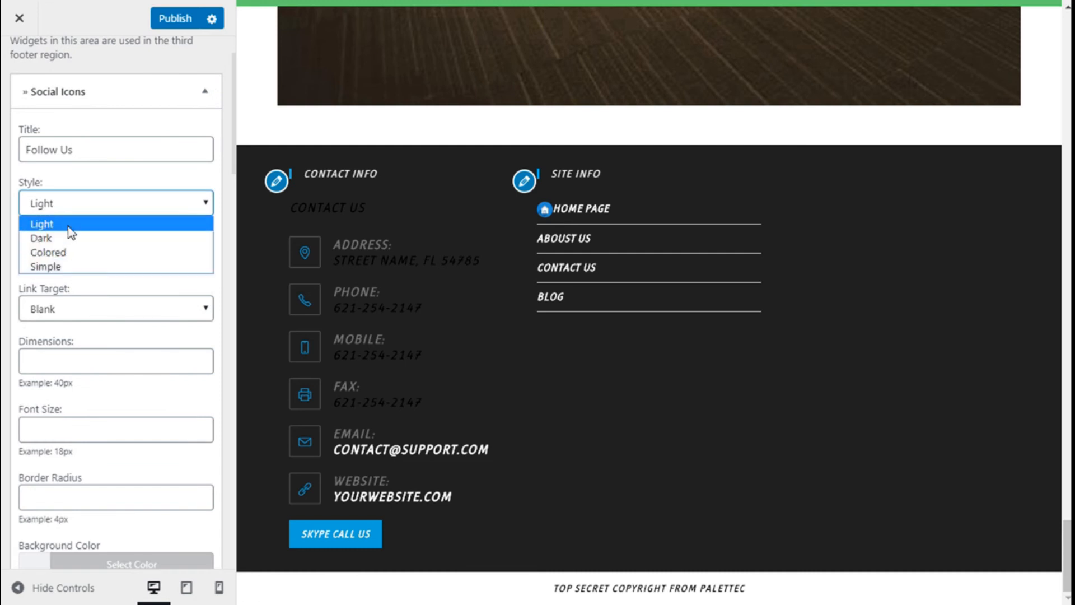
pyautogui.click(98, 182)
pyautogui.scroll(-5, 170, 228)
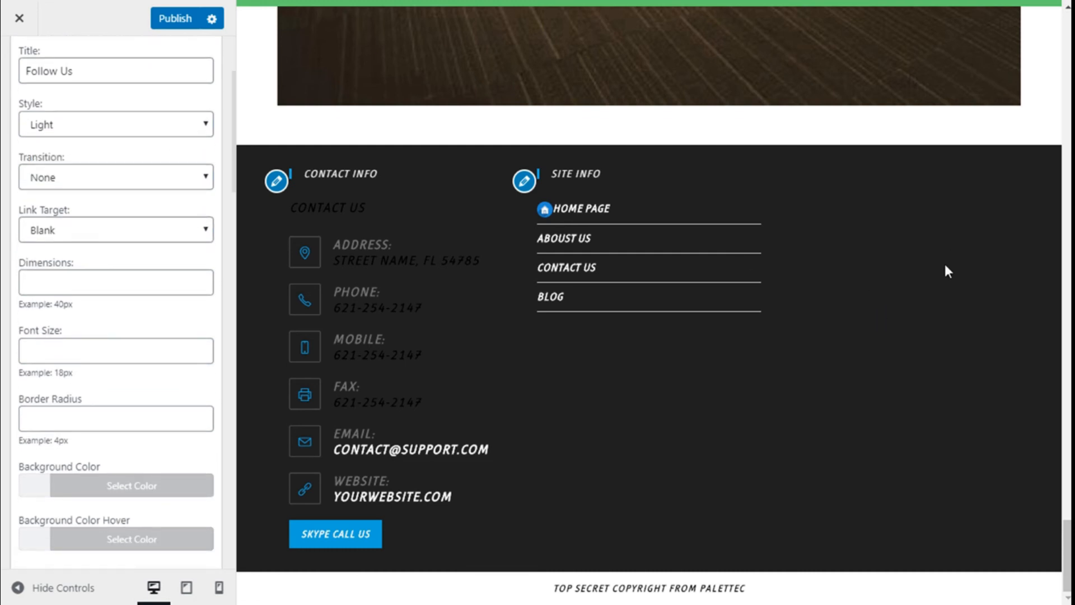
pyautogui.scroll(-11, 90, 234)
pyautogui.click(67, 136)
pyautogui.write('facebook.com')
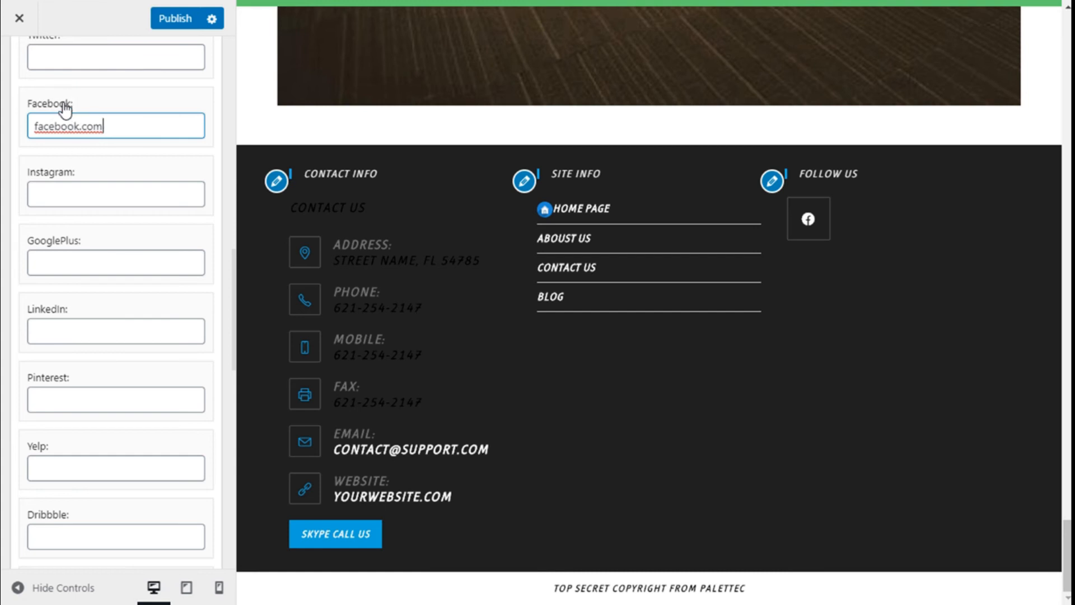
pyautogui.moveTo(41, 125); pyautogui.dragTo(111, 127)
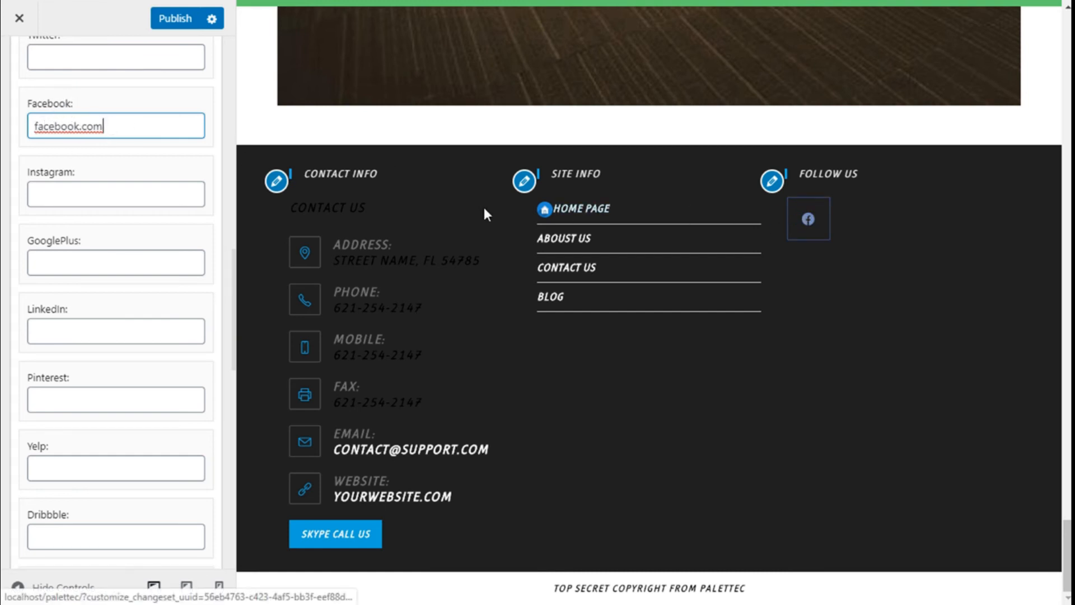
# Enter instagram.com as the Instagram link and twitter.com as the Twitter link of the social icons widget.
pyautogui.click(106, 196)
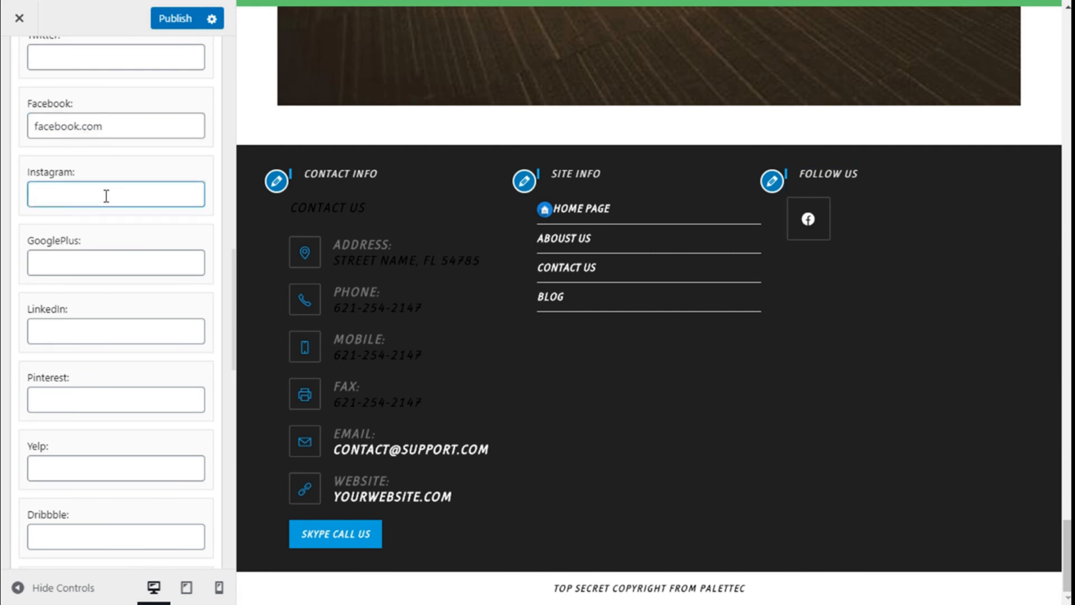
pyautogui.write('instagram.com')
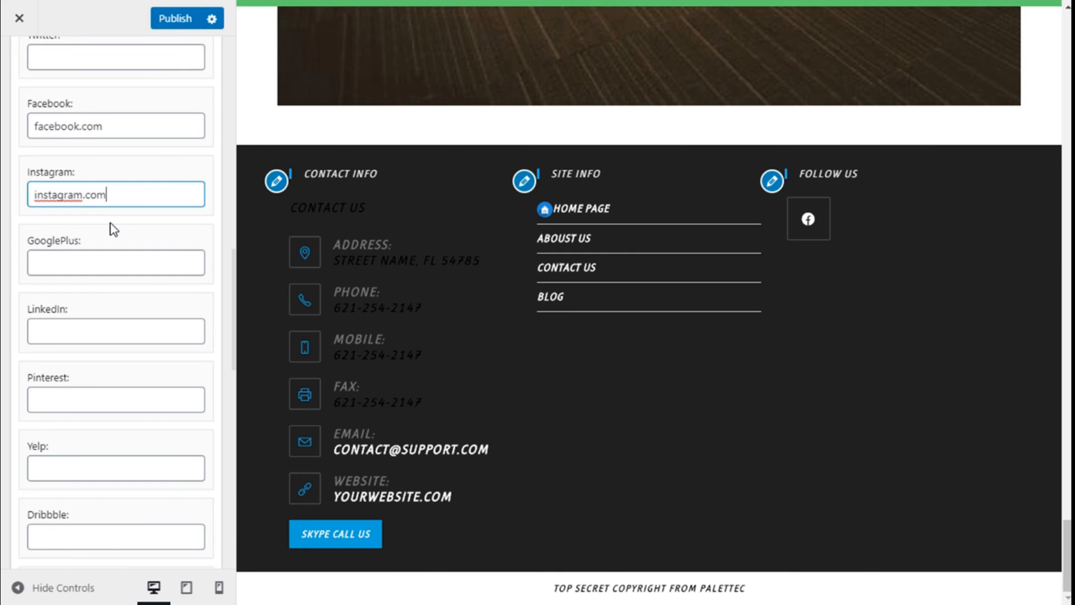
pyautogui.scroll(3, 135, 307)
pyautogui.click(104, 220)
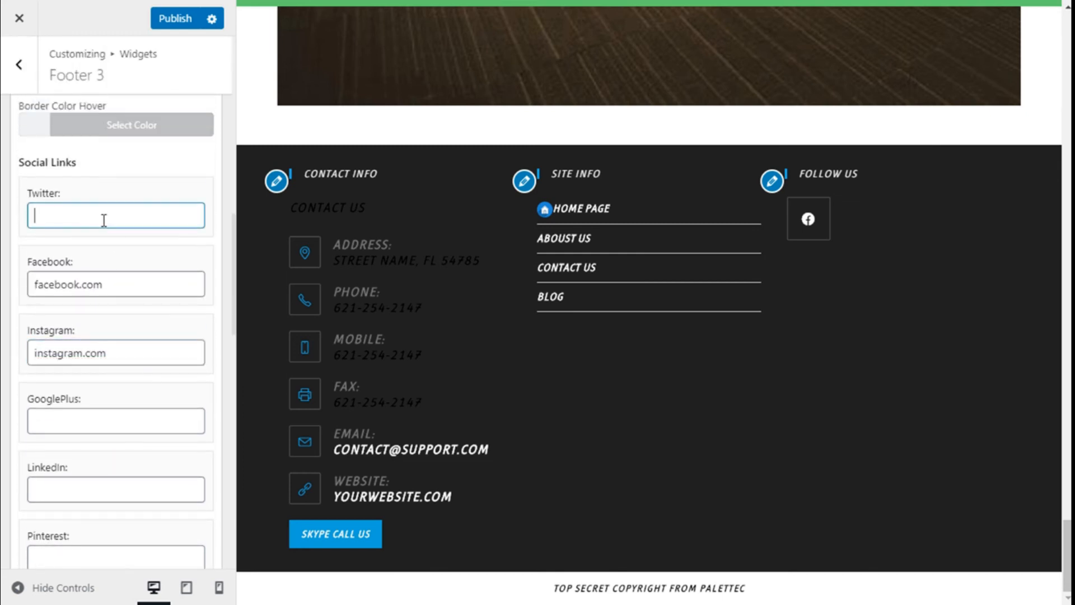
pyautogui.write('twitter.')
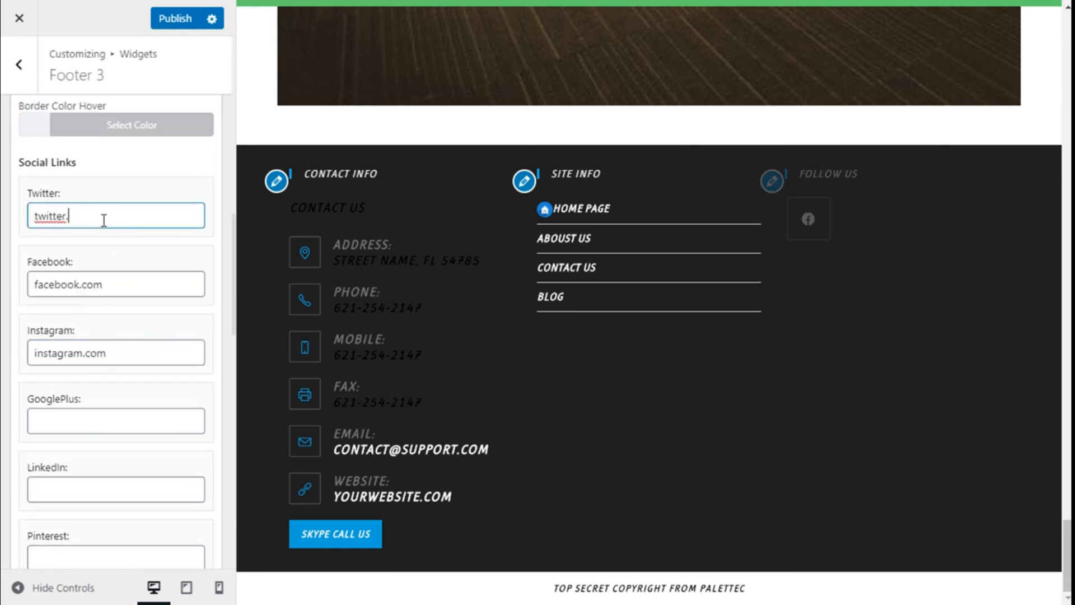
pyautogui.write('com')
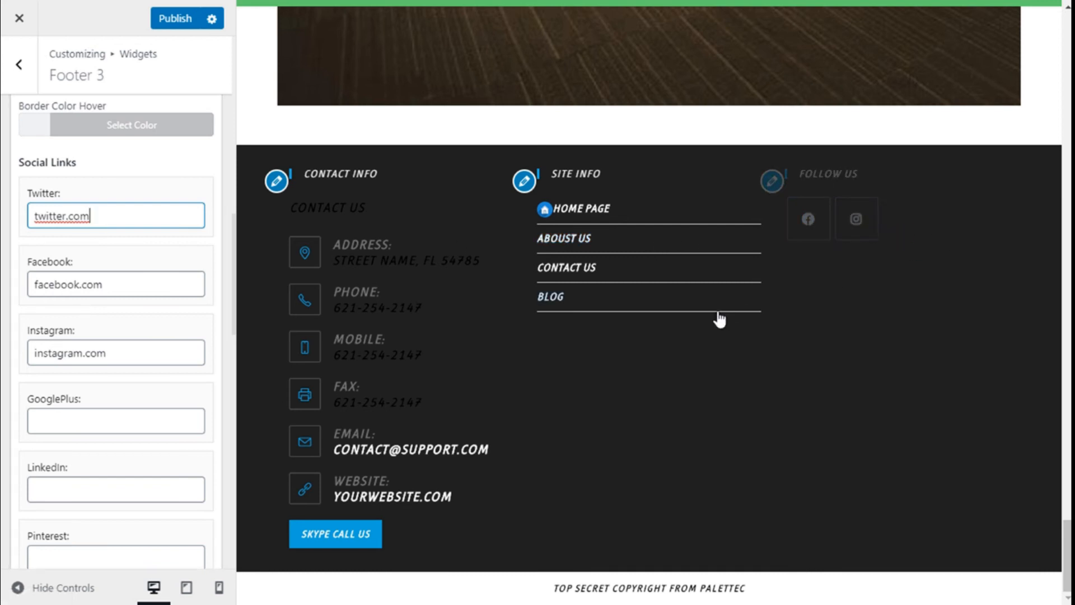
# Look through the remaining social link fields and the color, border and size settings of the Follow Us widget.
pyautogui.scroll(-15, 91, 312)
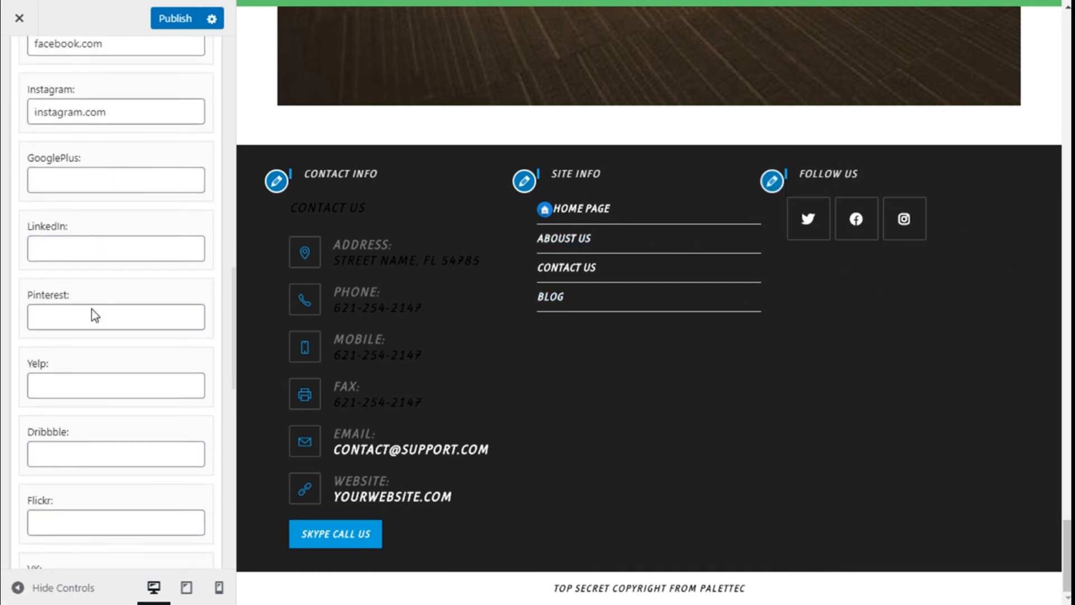
pyautogui.scroll(-4, 89, 458)
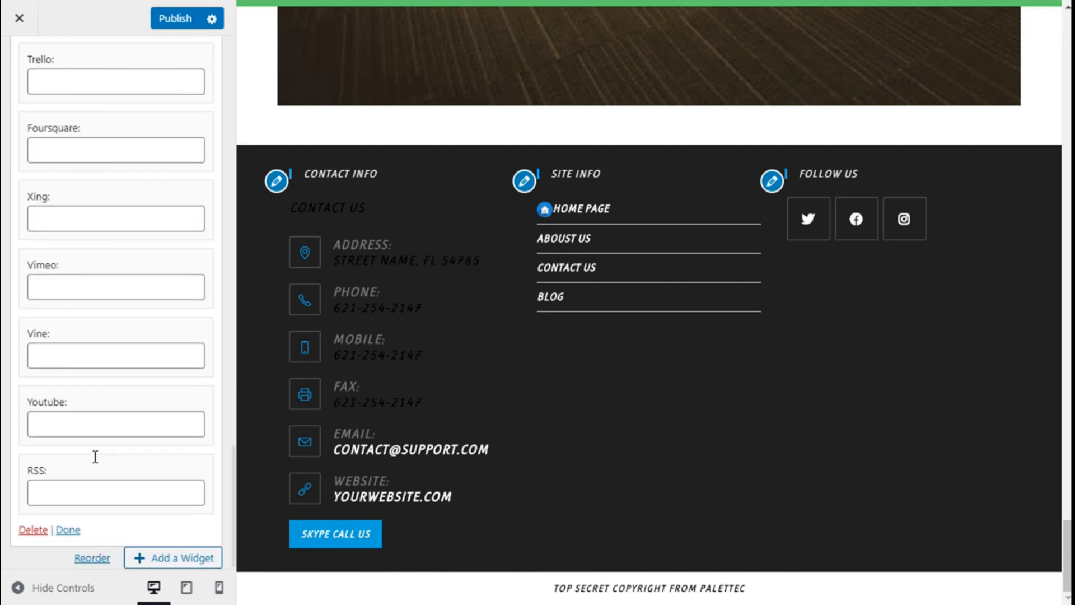
pyautogui.scroll(10, 91, 463)
pyautogui.scroll(13, 92, 465)
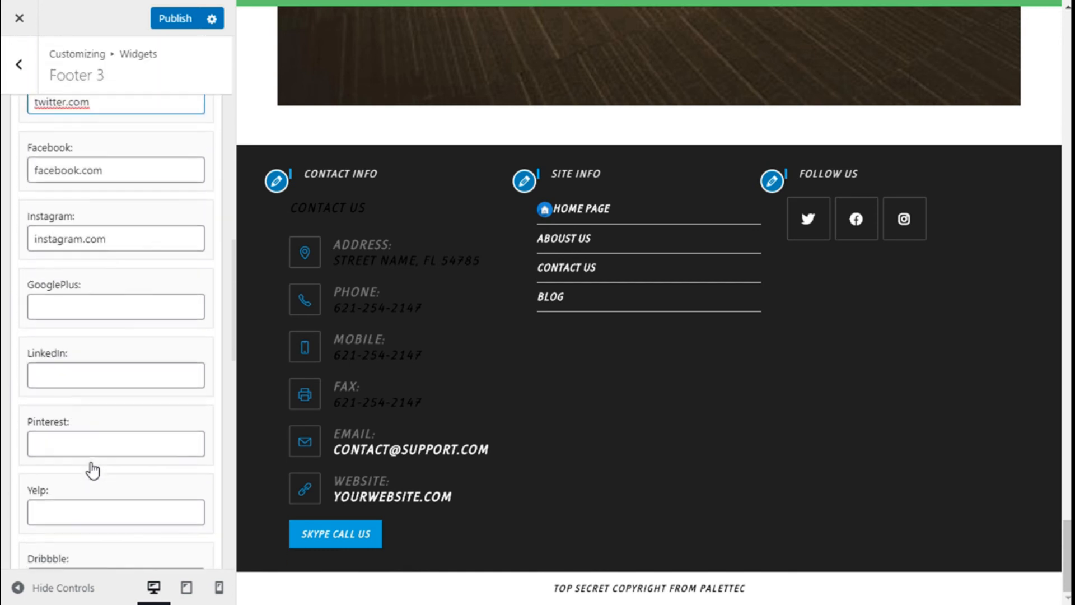
pyautogui.scroll(3, 96, 455)
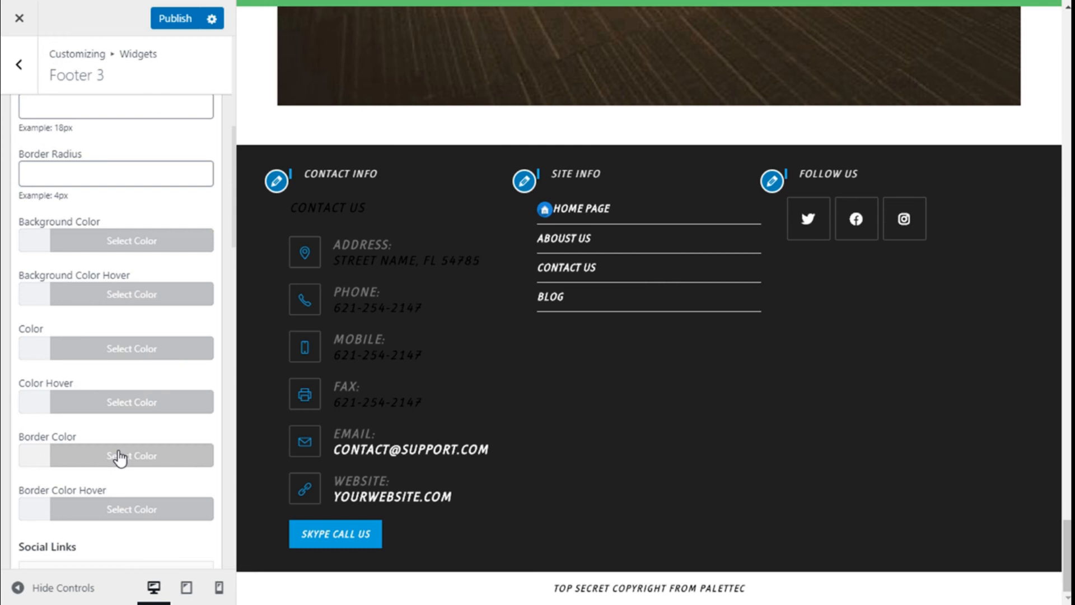
pyautogui.scroll(4, 119, 457)
pyautogui.scroll(3, 92, 330)
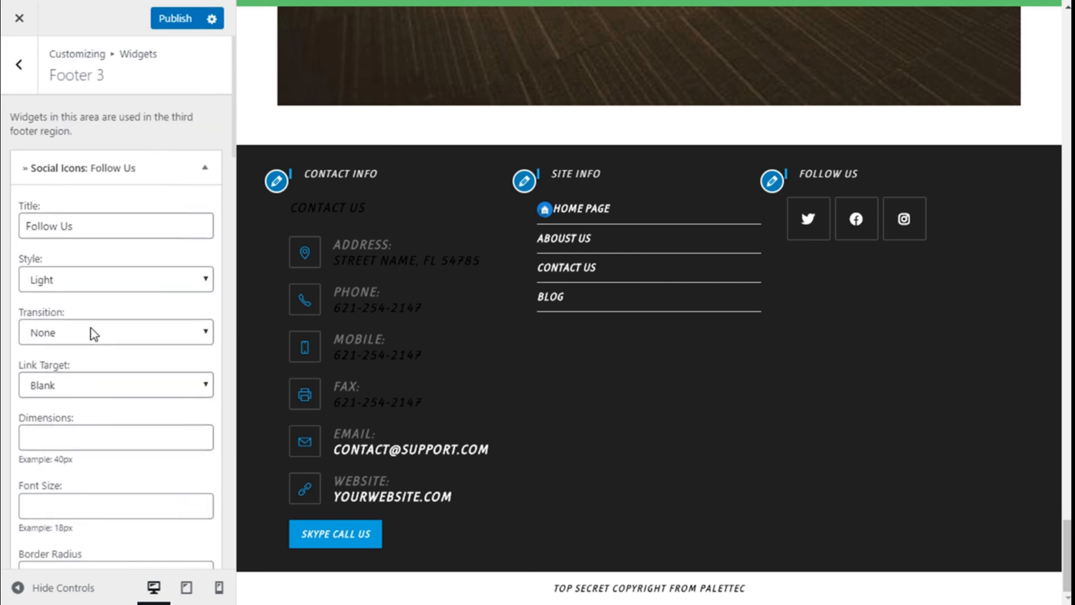
# Try the Dark, Colored and Simple styles for the social icons, then set the style back to Light.
pyautogui.click(83, 288)
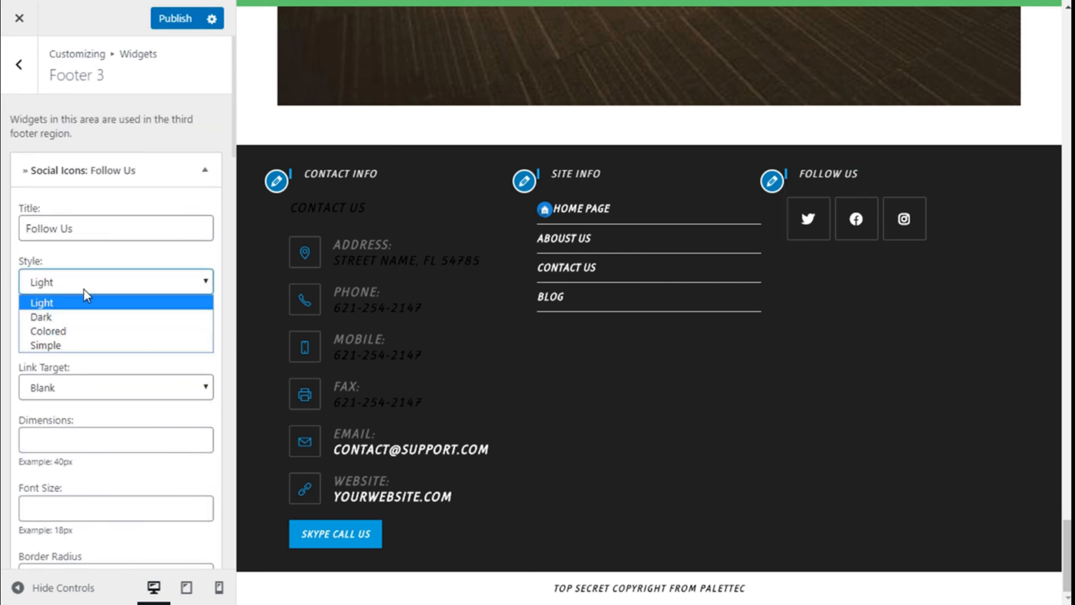
pyautogui.click(56, 316)
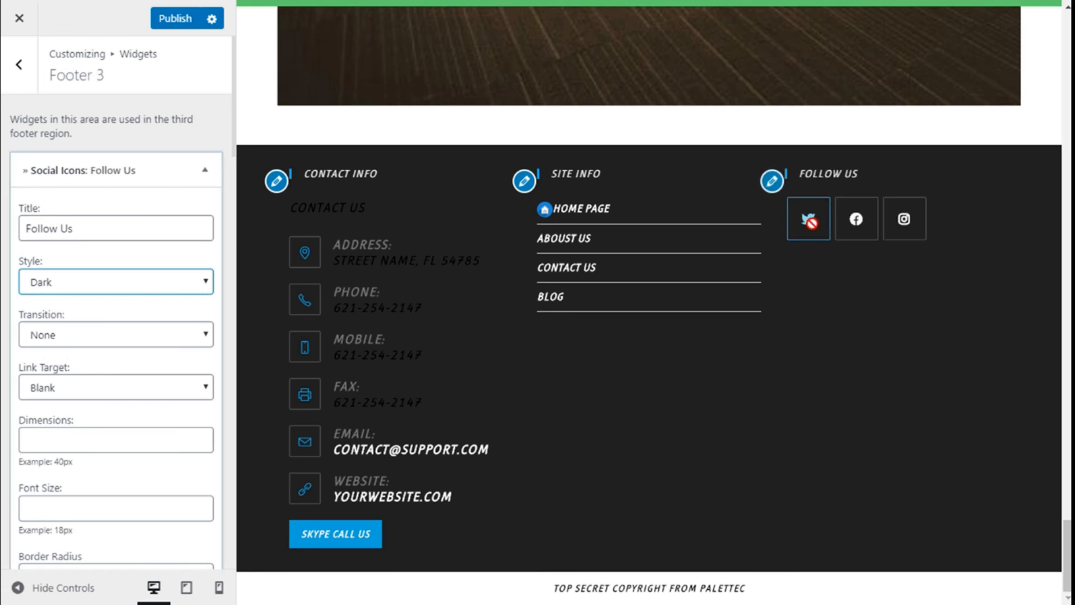
pyautogui.click(168, 280)
pyautogui.click(102, 331)
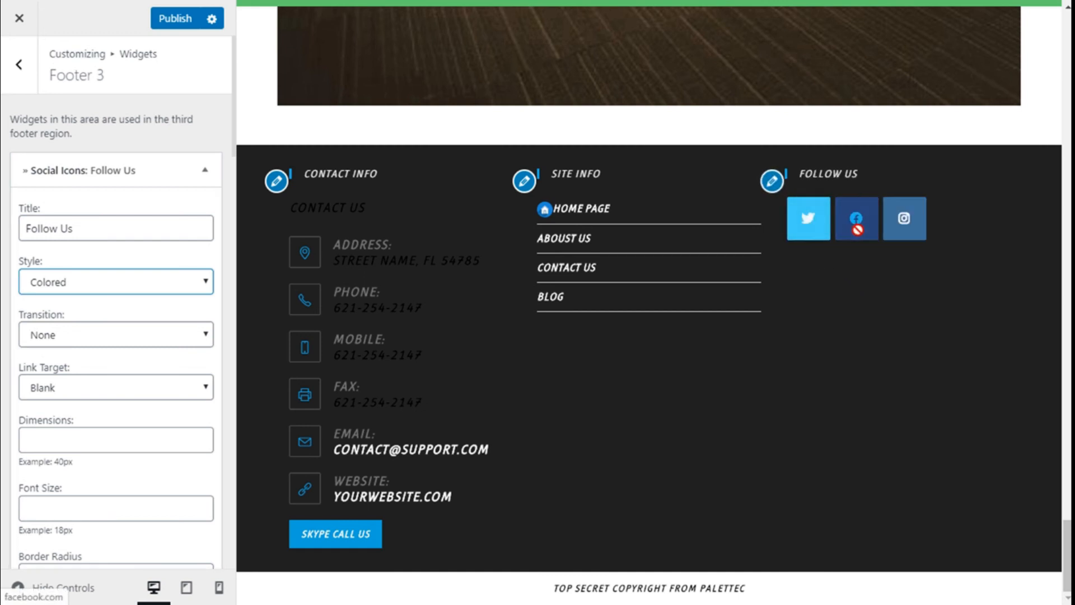
pyautogui.click(110, 285)
pyautogui.click(77, 345)
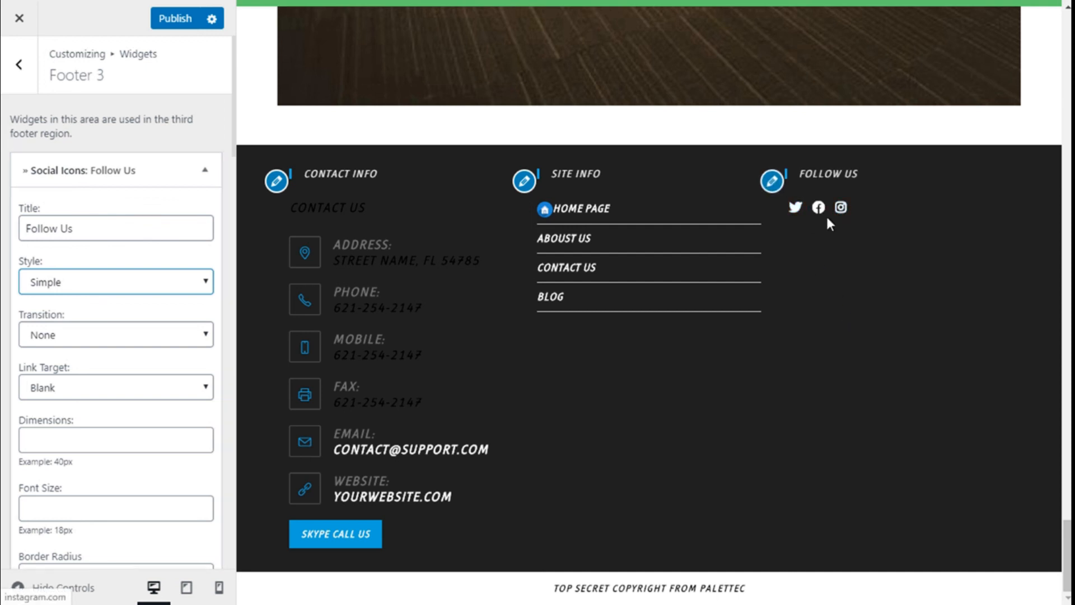
pyautogui.click(174, 281)
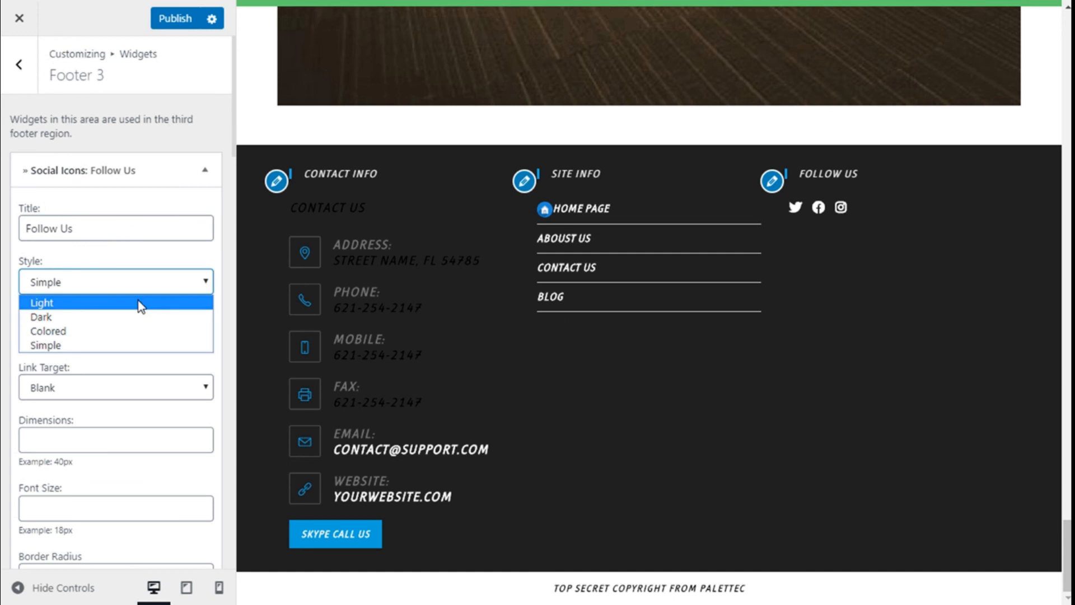
pyautogui.click(115, 306)
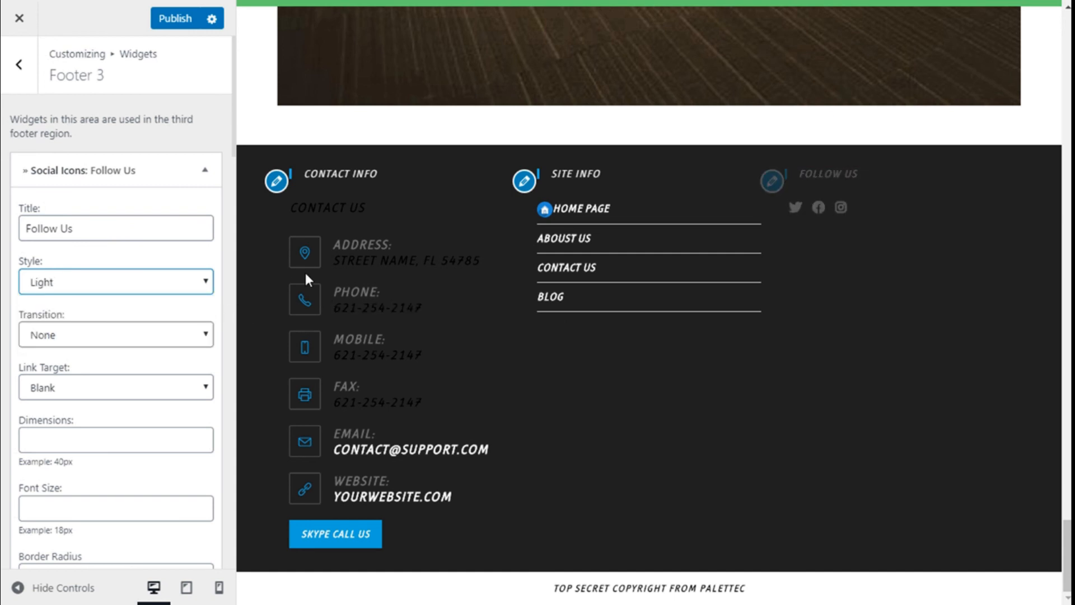
# Set the social icons' transition to Float and keep Blank as the link target.
pyautogui.click(82, 340)
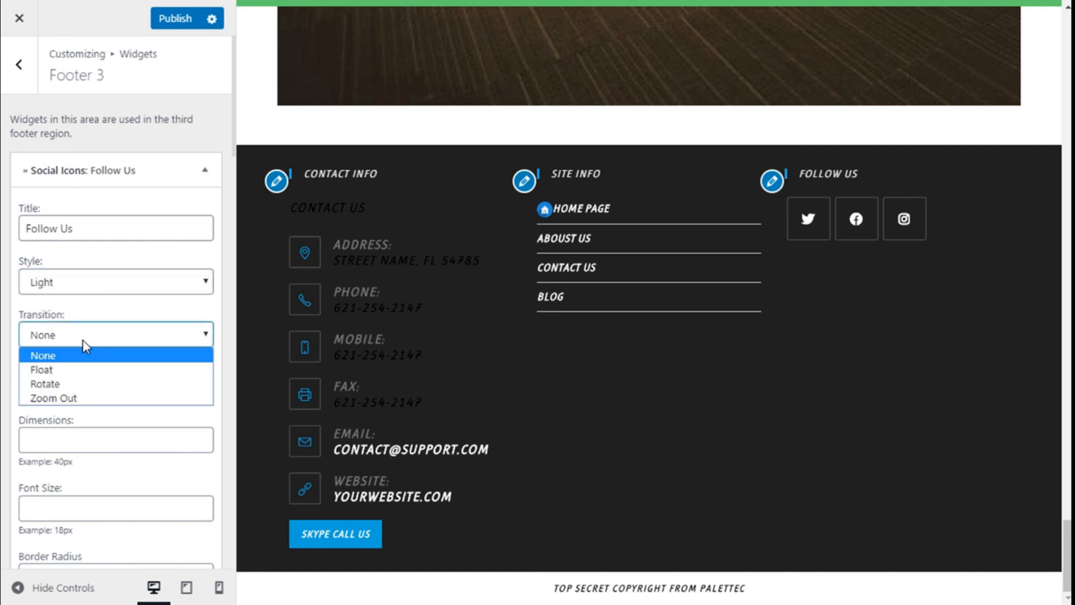
pyautogui.click(55, 371)
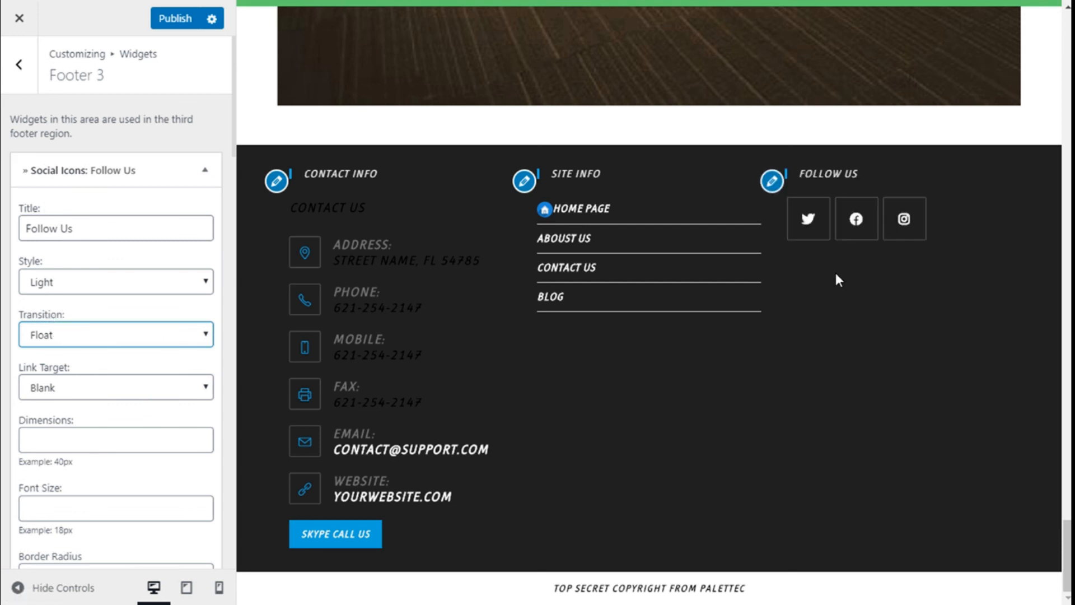
pyautogui.scroll(-2, 196, 285)
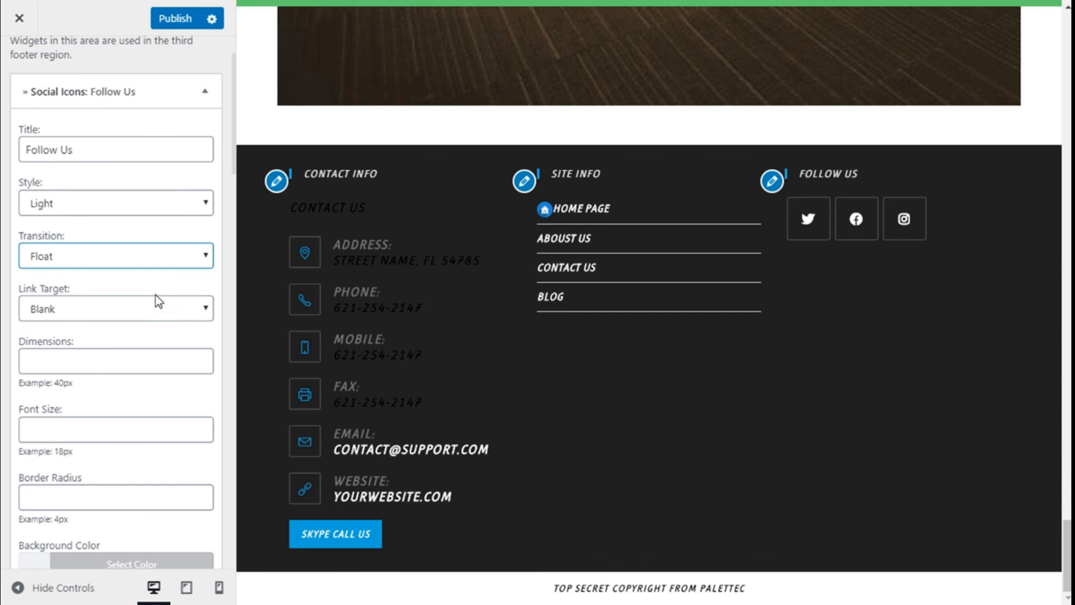
pyautogui.click(102, 309)
pyautogui.click(90, 327)
# Set the social icons' border radius to 30px, leaving the dimensions and font size empty.
pyautogui.scroll(-4, 130, 309)
pyautogui.click(49, 209)
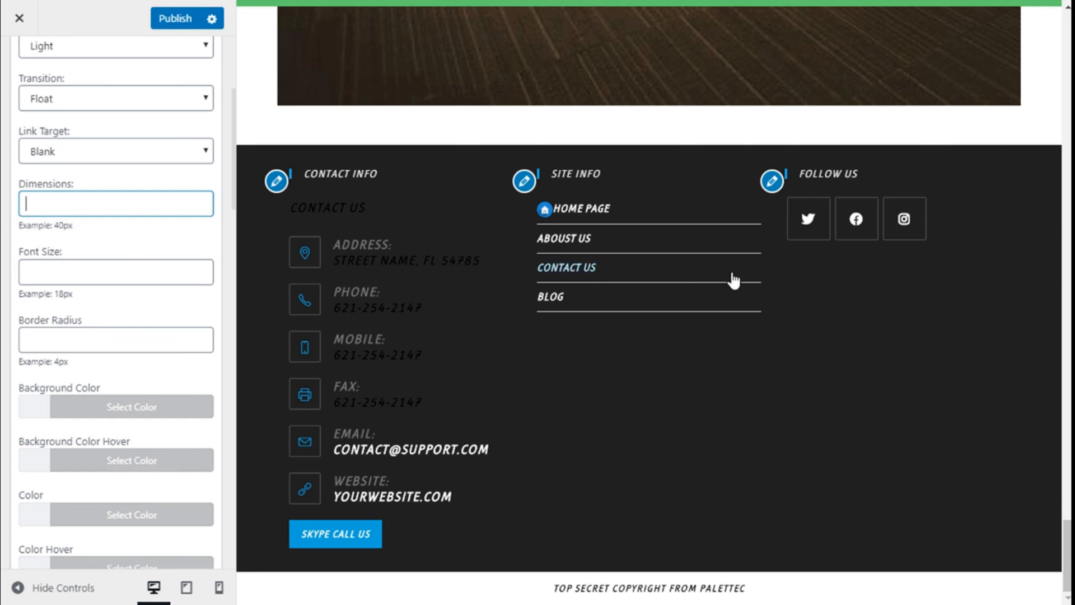
pyautogui.click(61, 256)
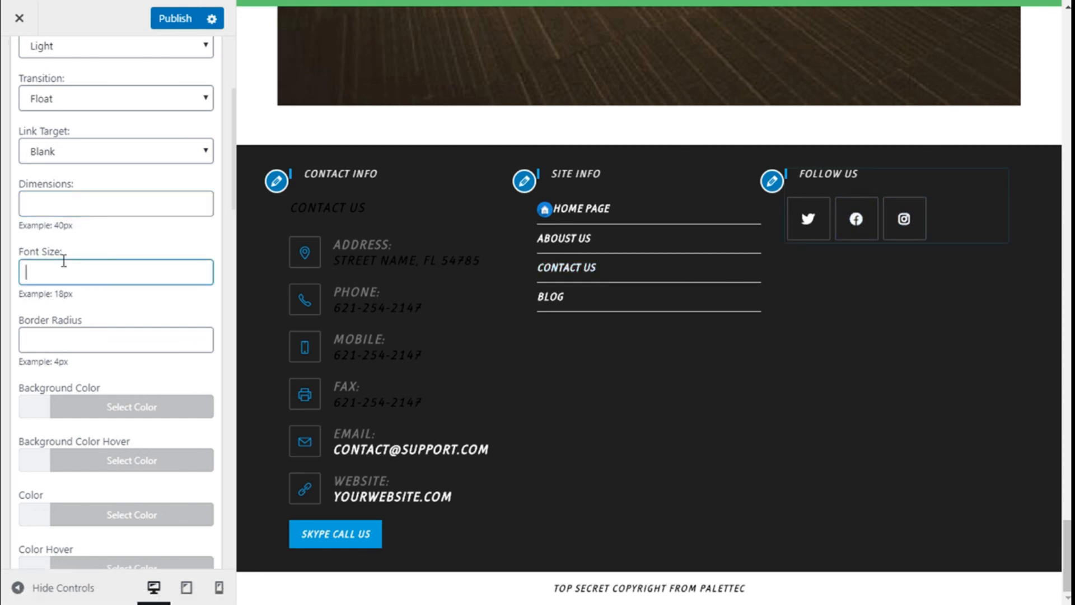
pyautogui.click(84, 345)
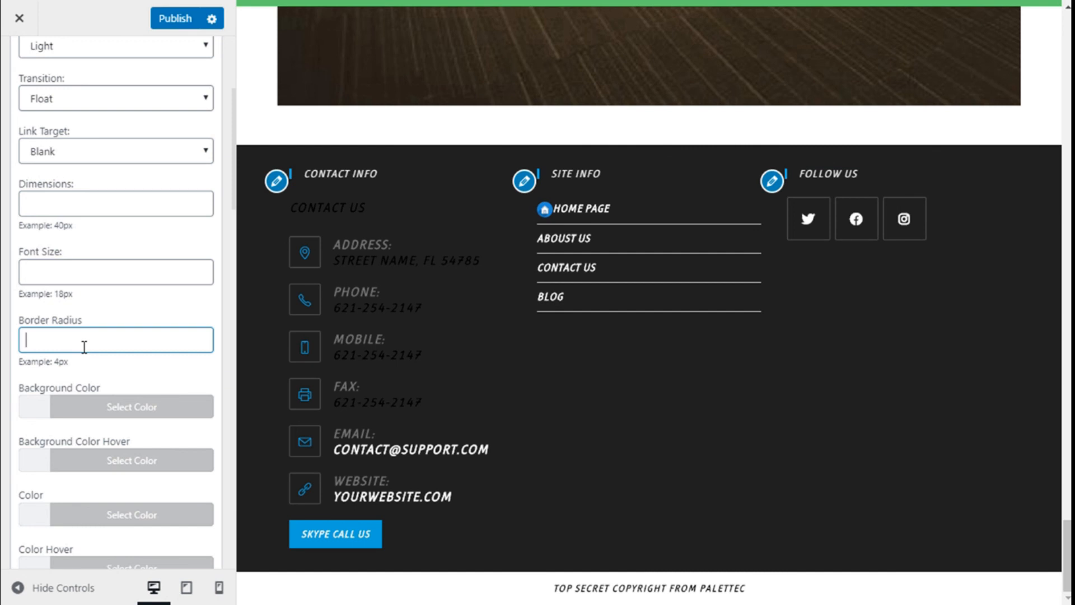
pyautogui.write('30px')
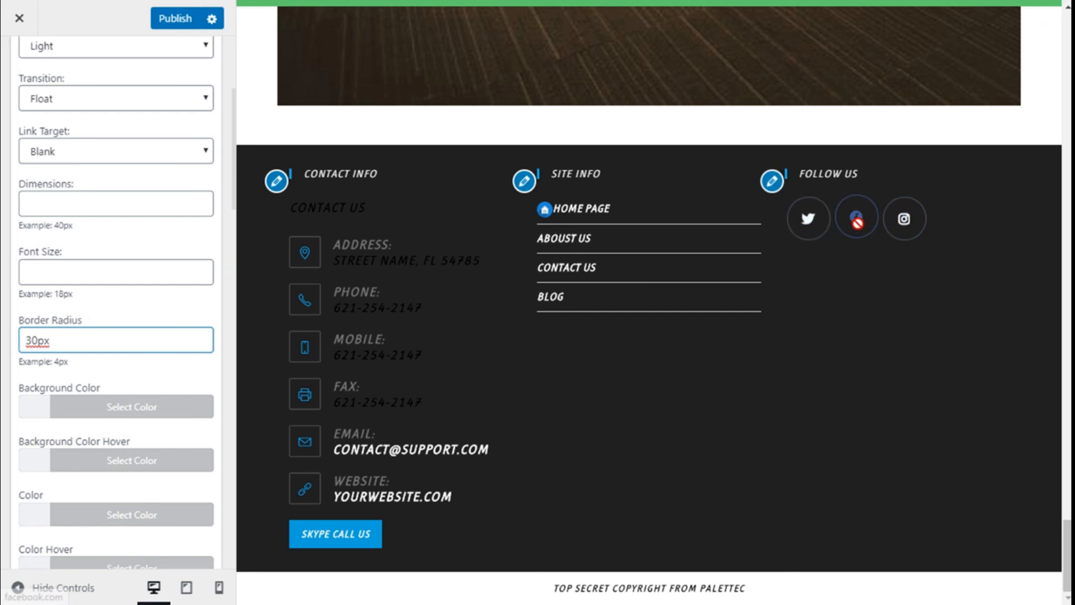
# Return from Footer 3 to the list of widget areas and publish the footer changes.
pyautogui.scroll(-4, 163, 257)
pyautogui.scroll(-4, 163, 257)
pyautogui.scroll(12, 163, 257)
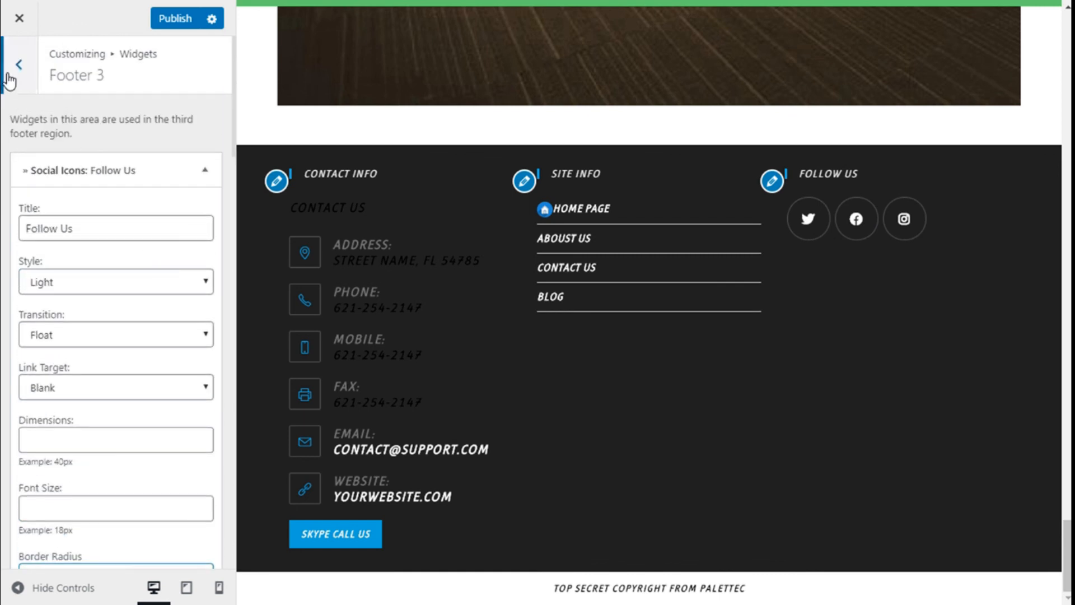
pyautogui.click(18, 65)
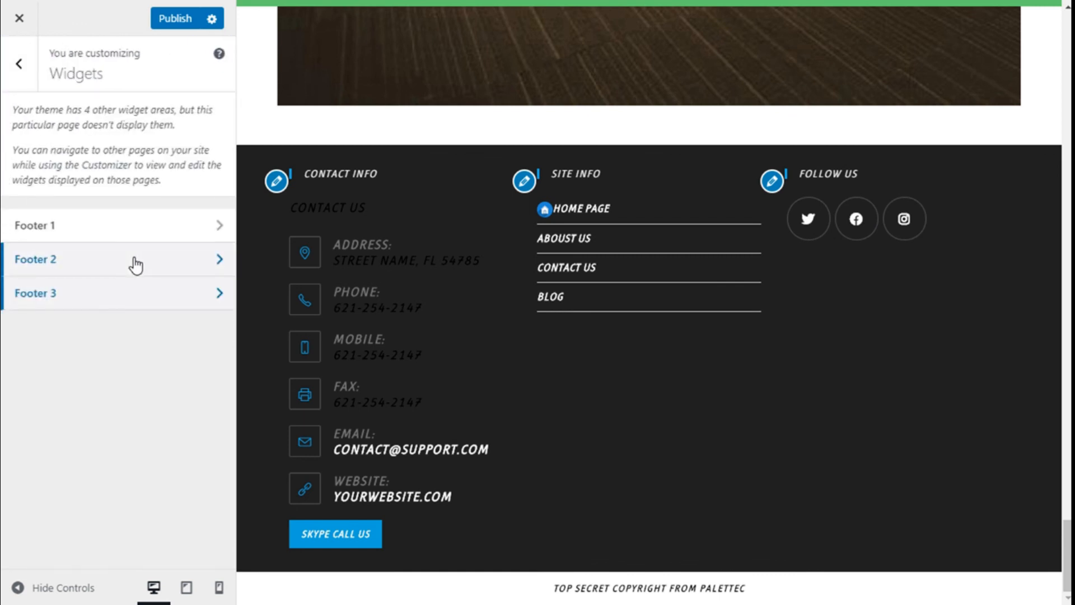
pyautogui.scroll(3, 820, 348)
pyautogui.scroll(-2, 823, 351)
pyautogui.scroll(-1, 822, 350)
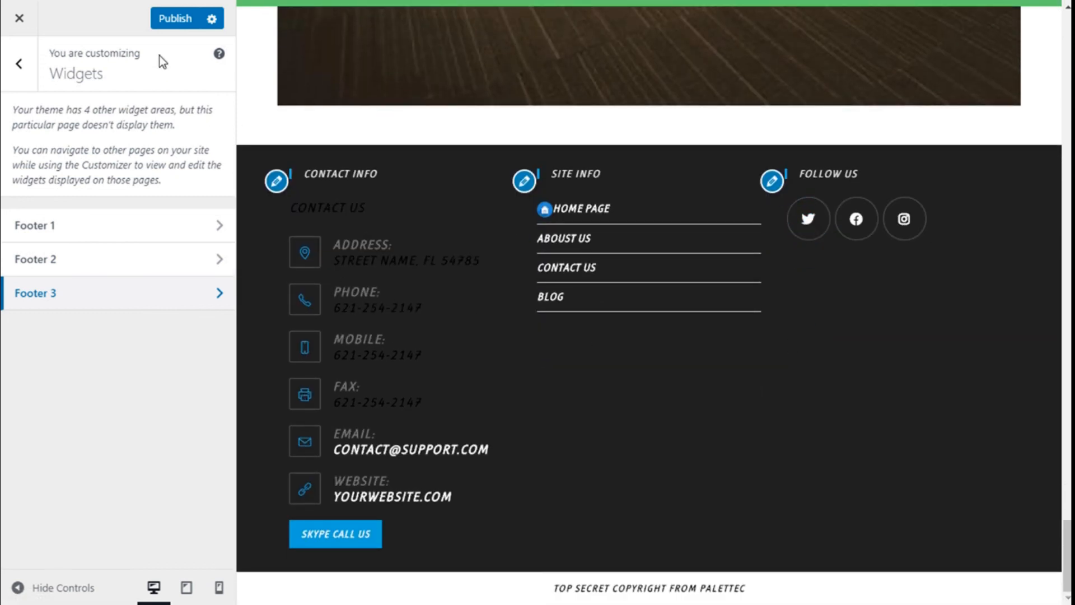
pyautogui.click(173, 25)
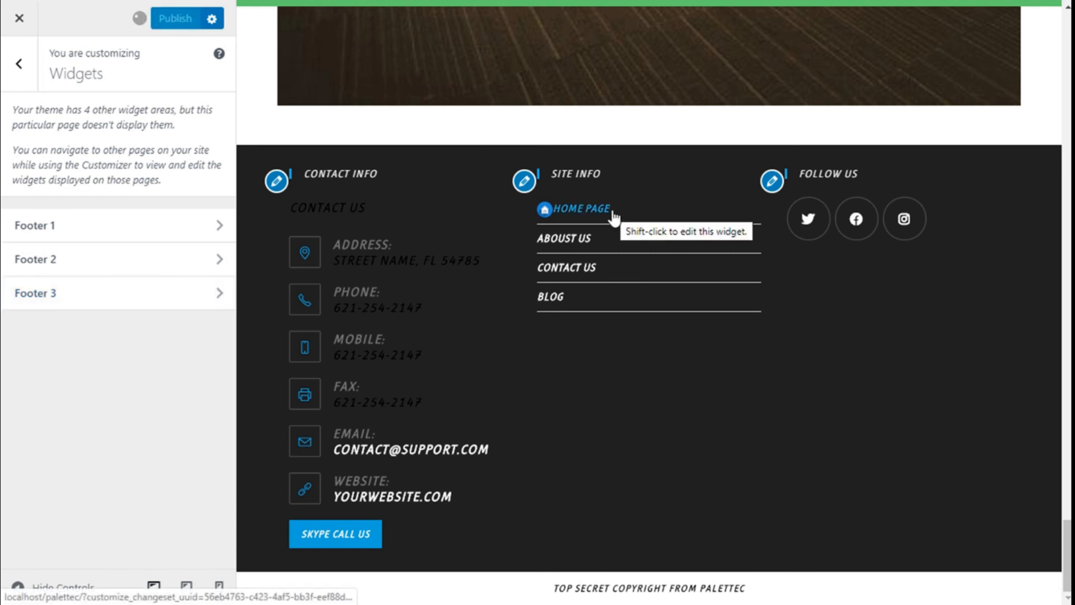